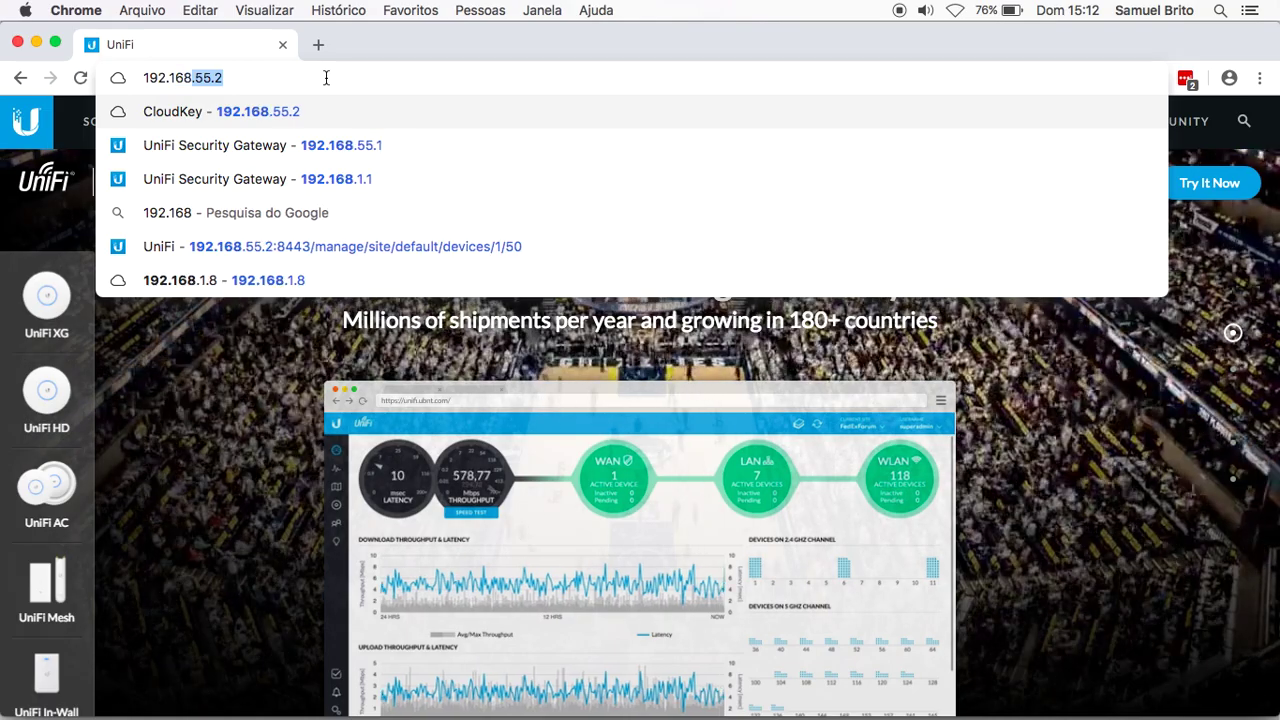
Step: Load the CloudKey at 192.168.55.2, choose MANAGE, and sign in as ubnt with the account password
type("2")
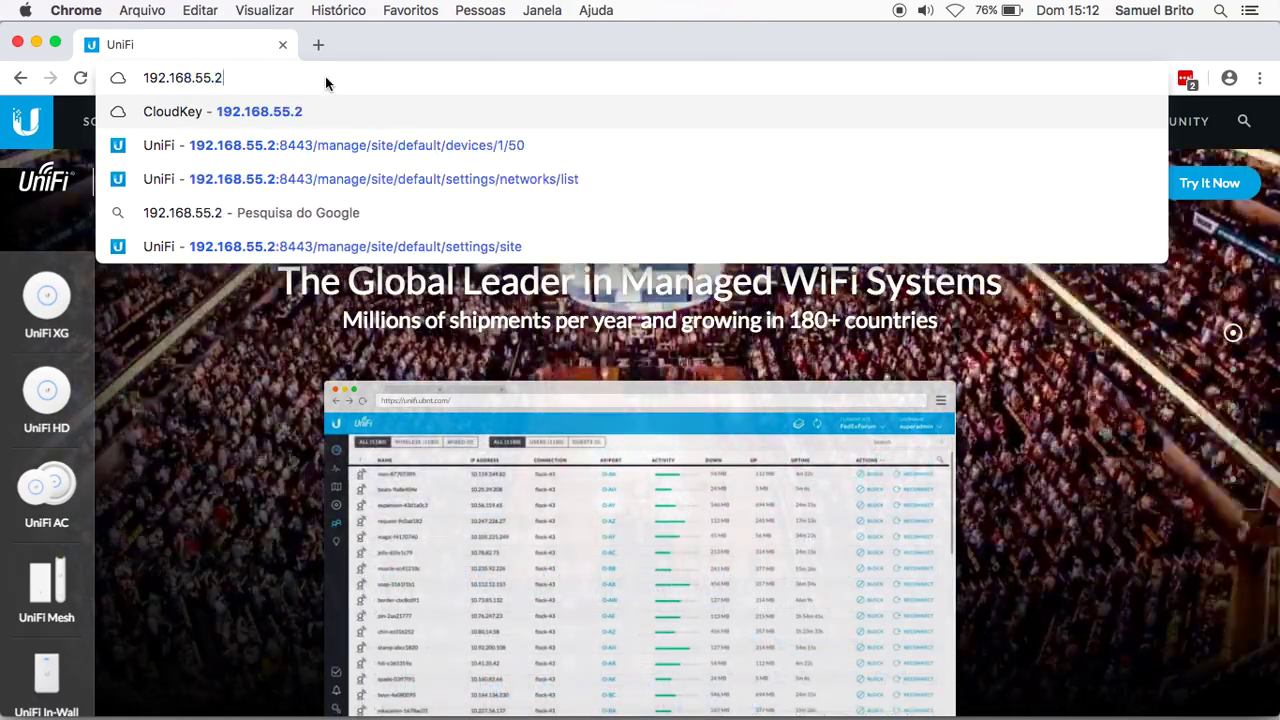
key("Return")
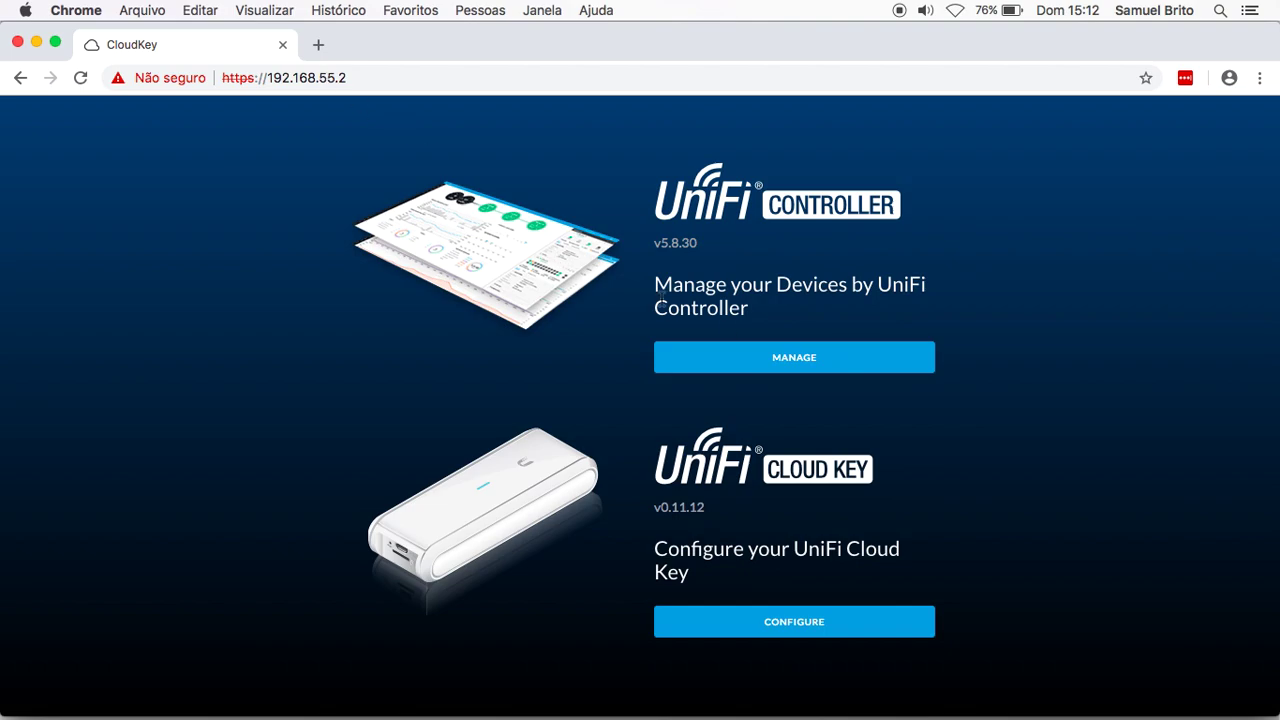
left_click(792, 360)
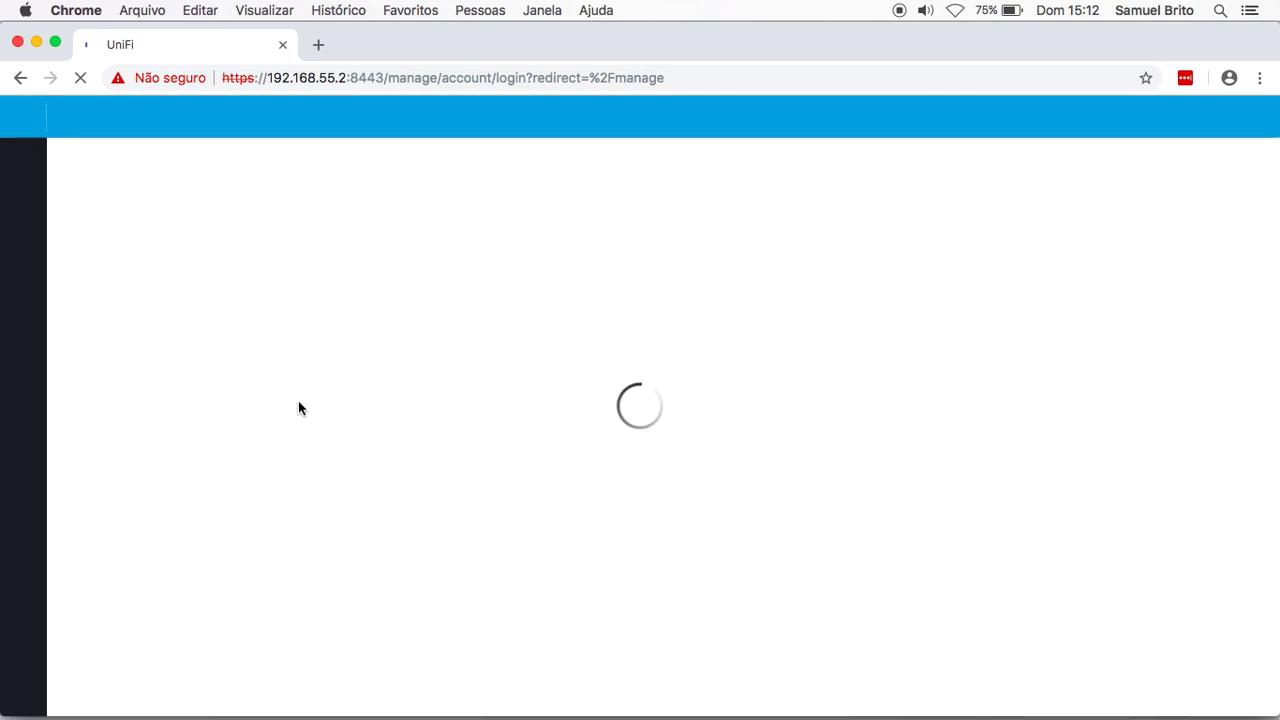
type("ubnt")
key("Tab")
type("••••••••")
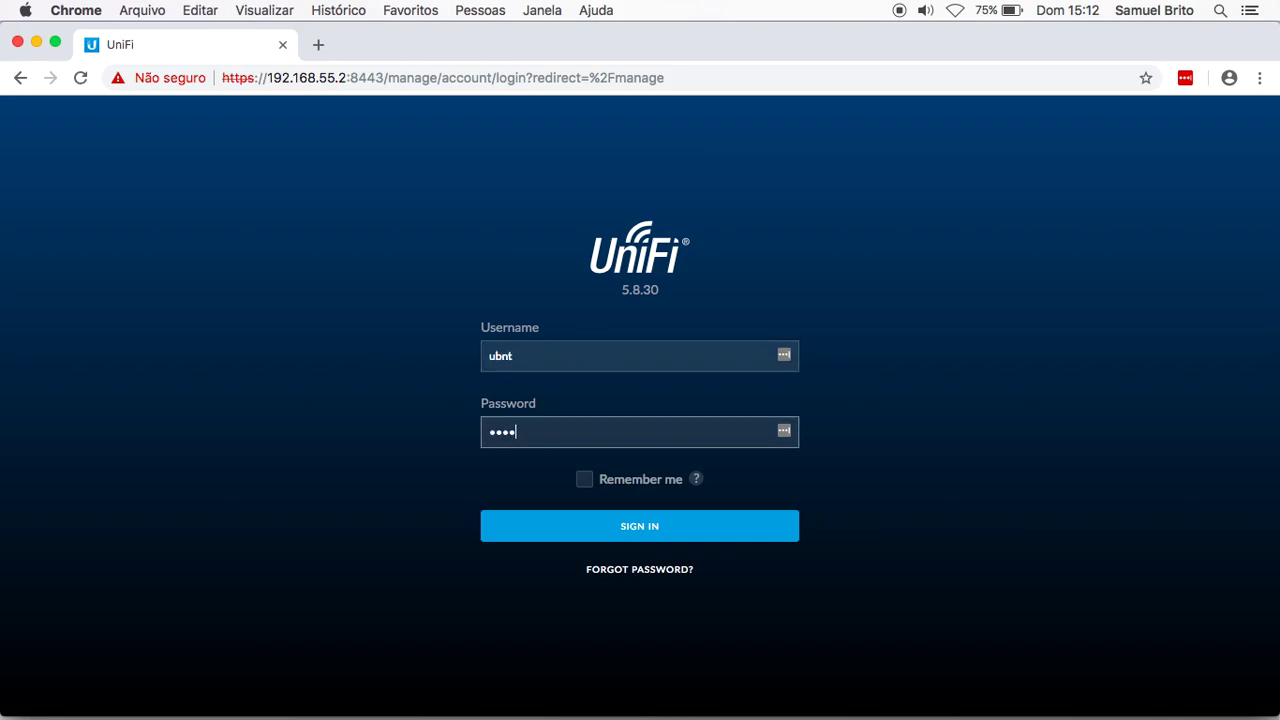
type("••••")
key("Return")
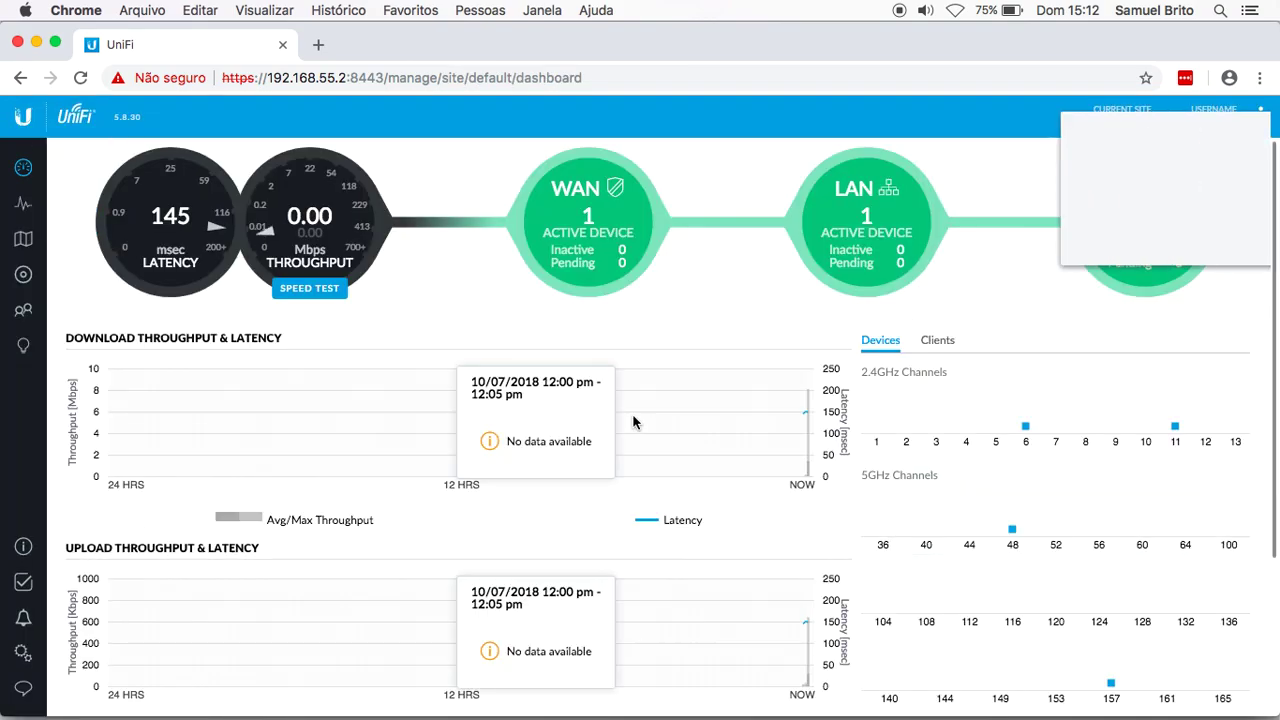
Step: Decline the LastPass offer to save the login and go to the site Settings
left_click(1110, 240)
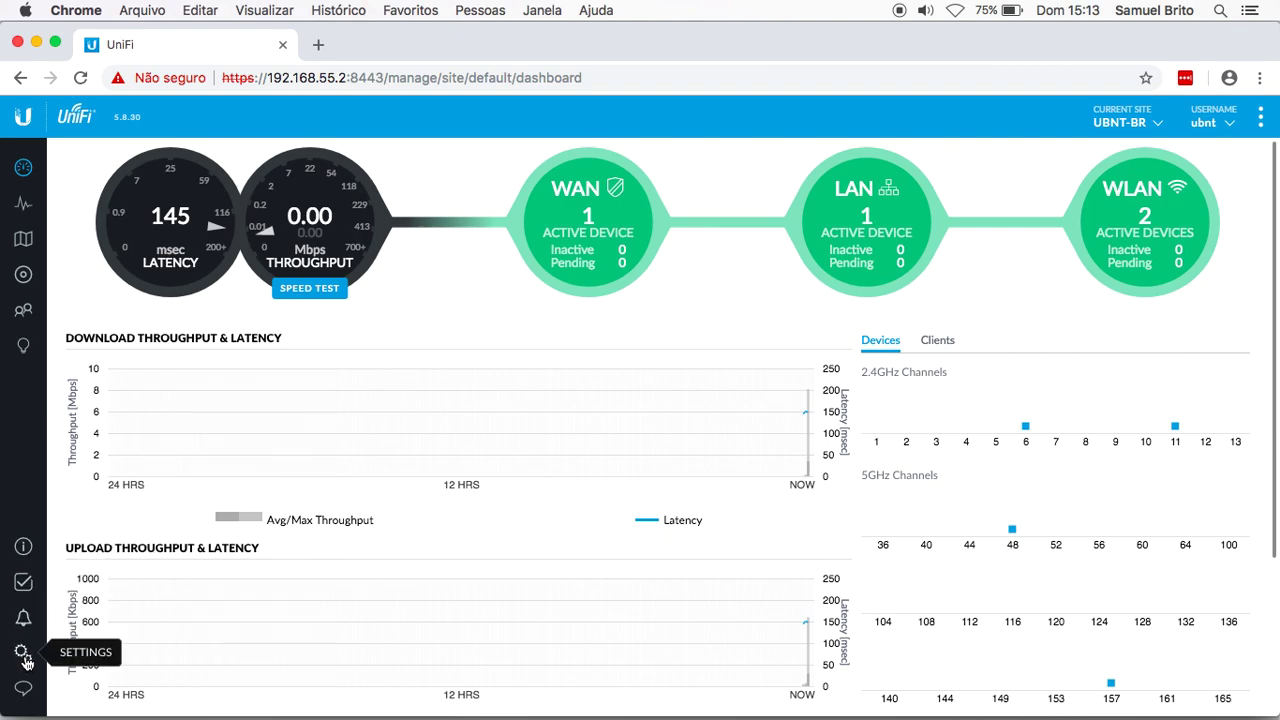
left_click(24, 655)
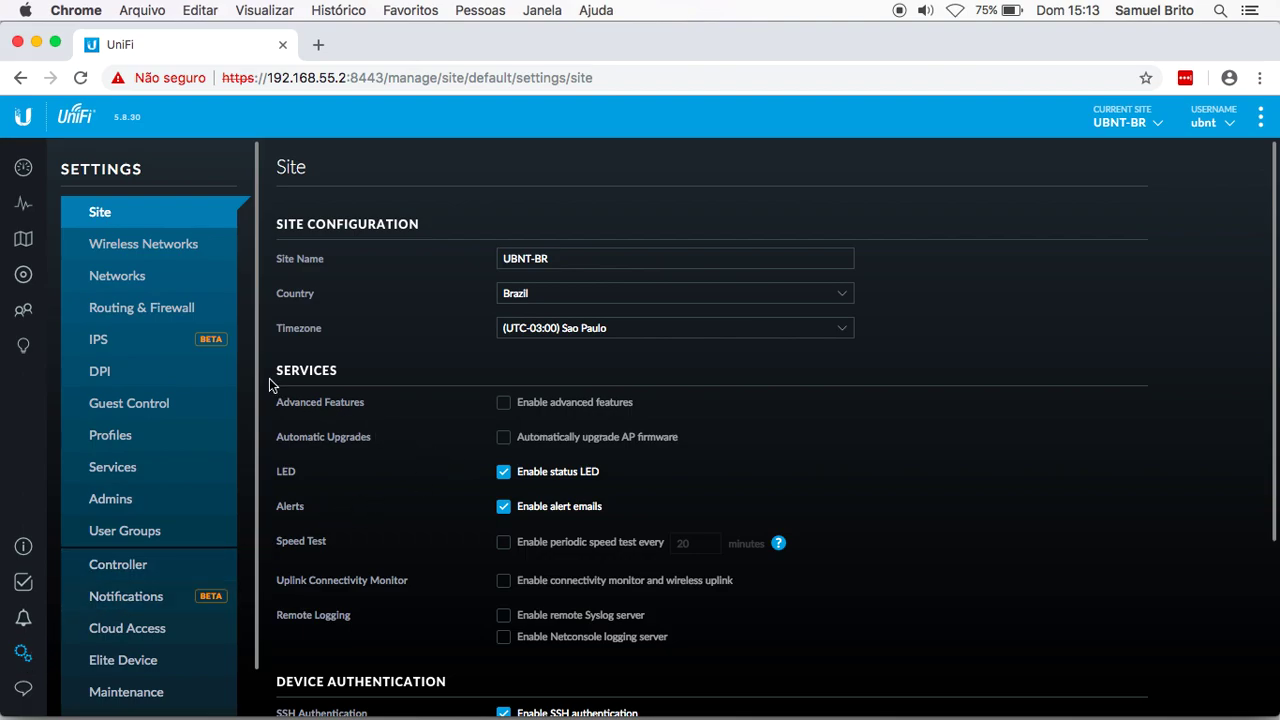
Step: Go to the Wireless Networks settings page, which lists no networks yet
left_click(128, 249)
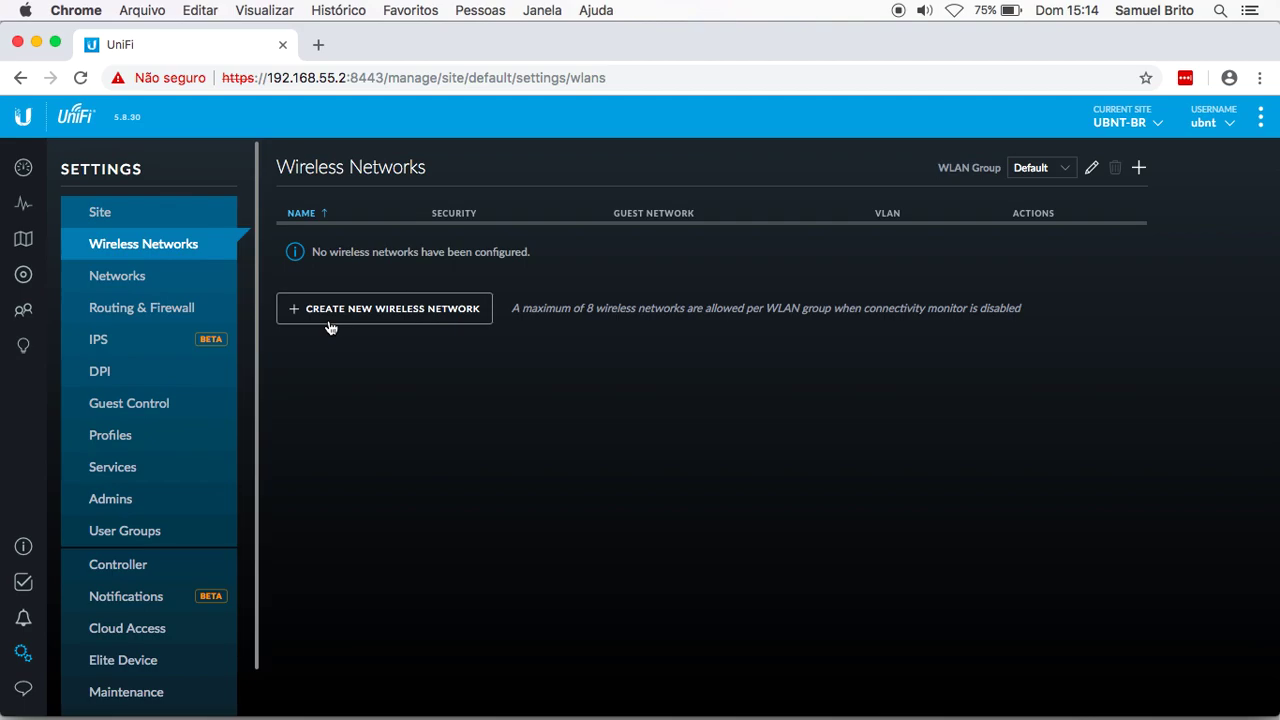
Step: Create a new wireless network named UBNTBR with WPA Personal security and enter its security key
left_click(364, 309)
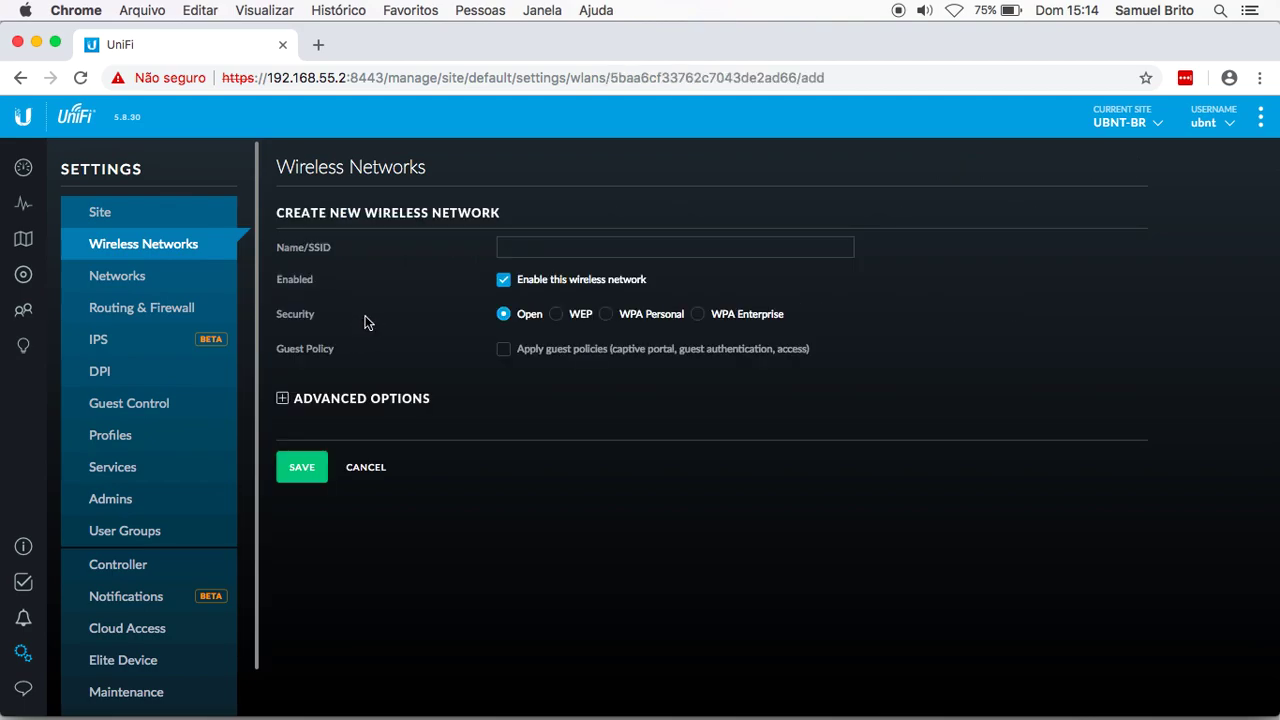
left_click(522, 246)
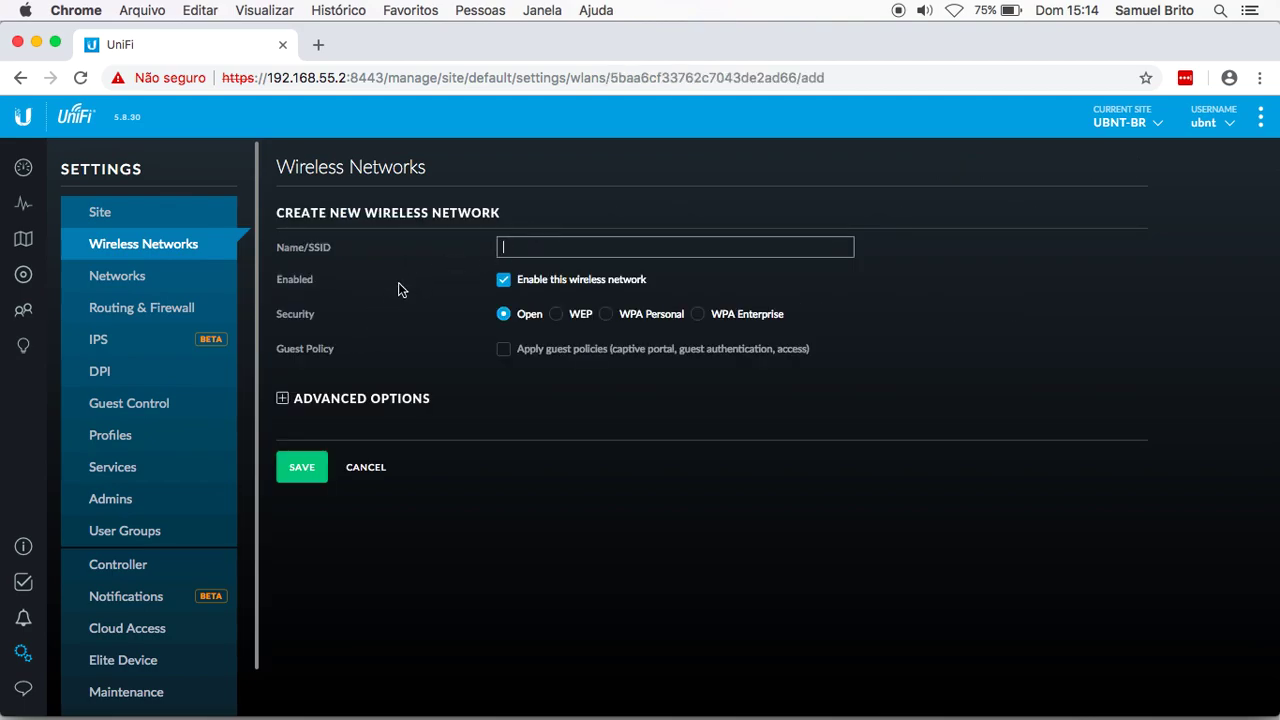
type("UBNTBR")
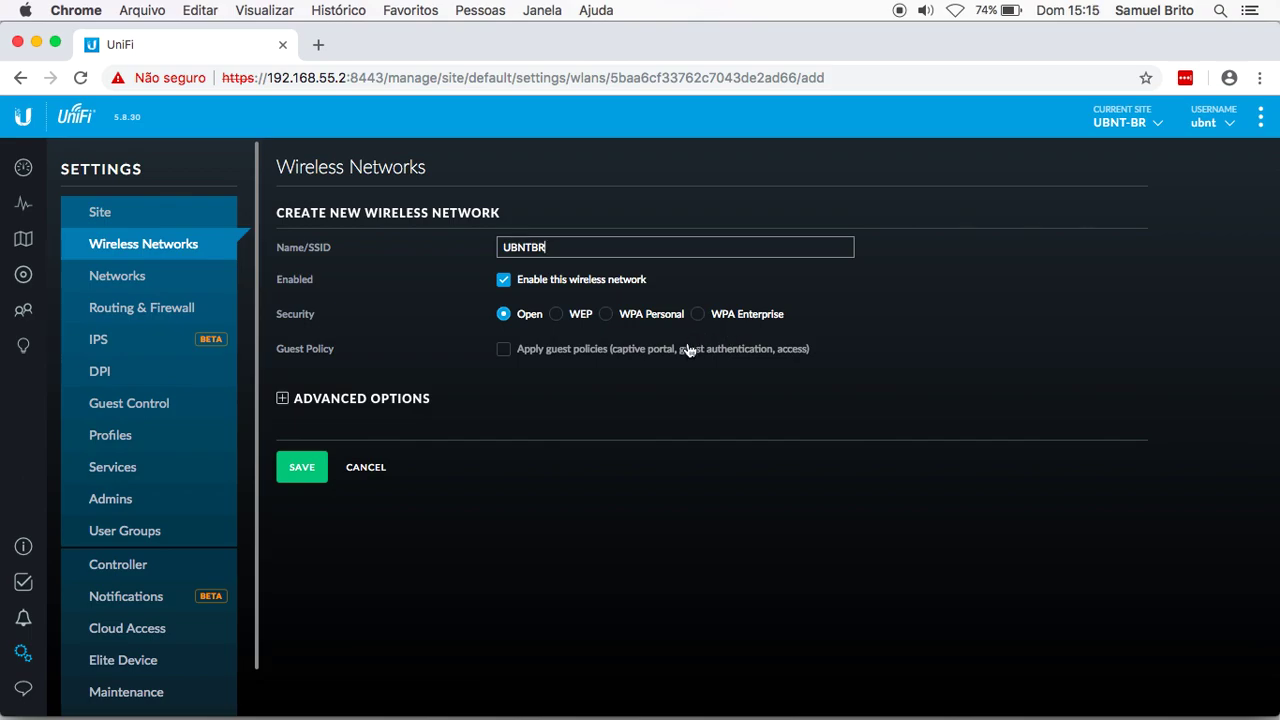
left_click(606, 315)
left_click(578, 350)
type("ubntbr123")
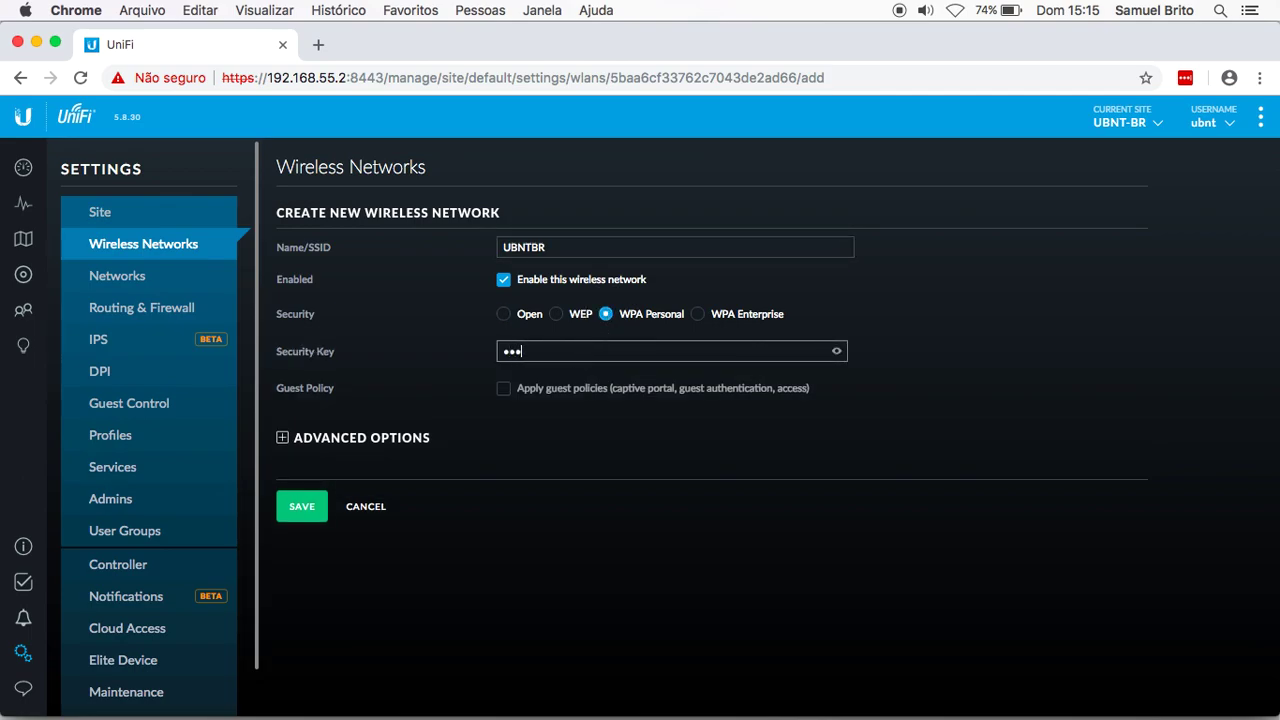
type("456")
Step: Tag UBNTBR with VLAN 92 under Advanced Options and save the network
left_click(281, 443)
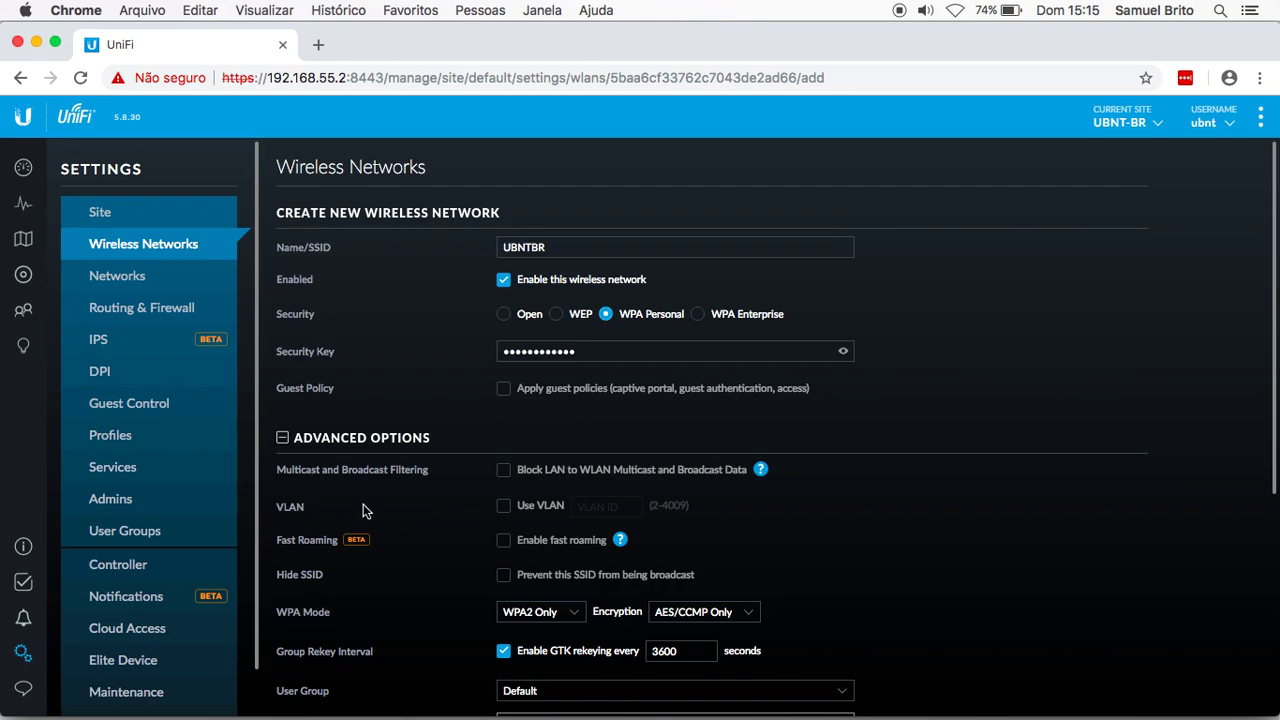
left_click(506, 511)
left_click(590, 506)
type("92")
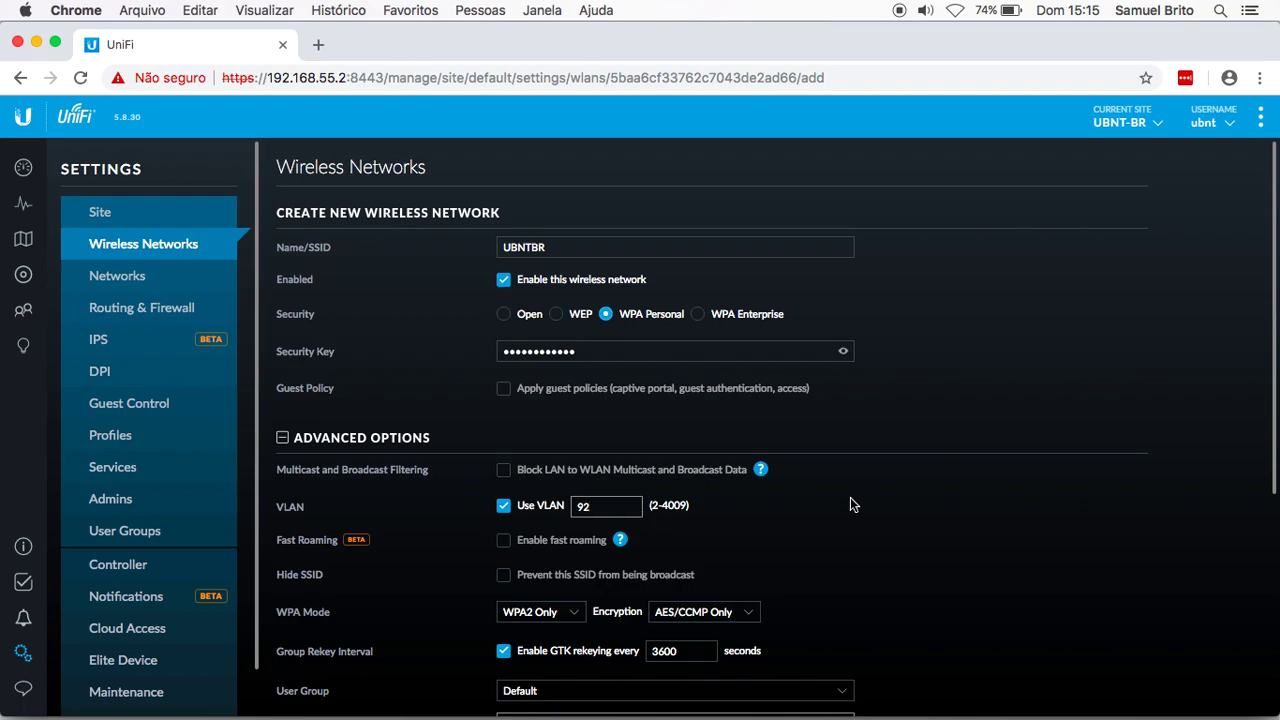
scroll(946, 503, "down", 2)
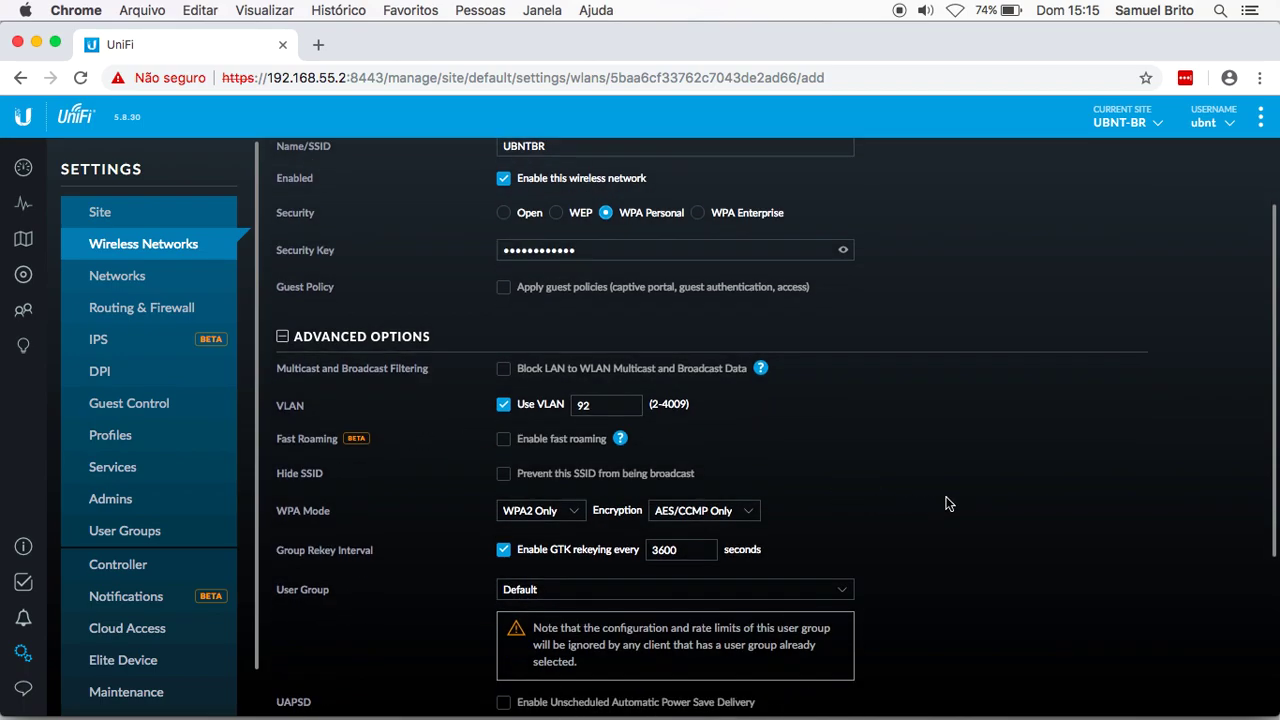
scroll(940, 493, "down", 1)
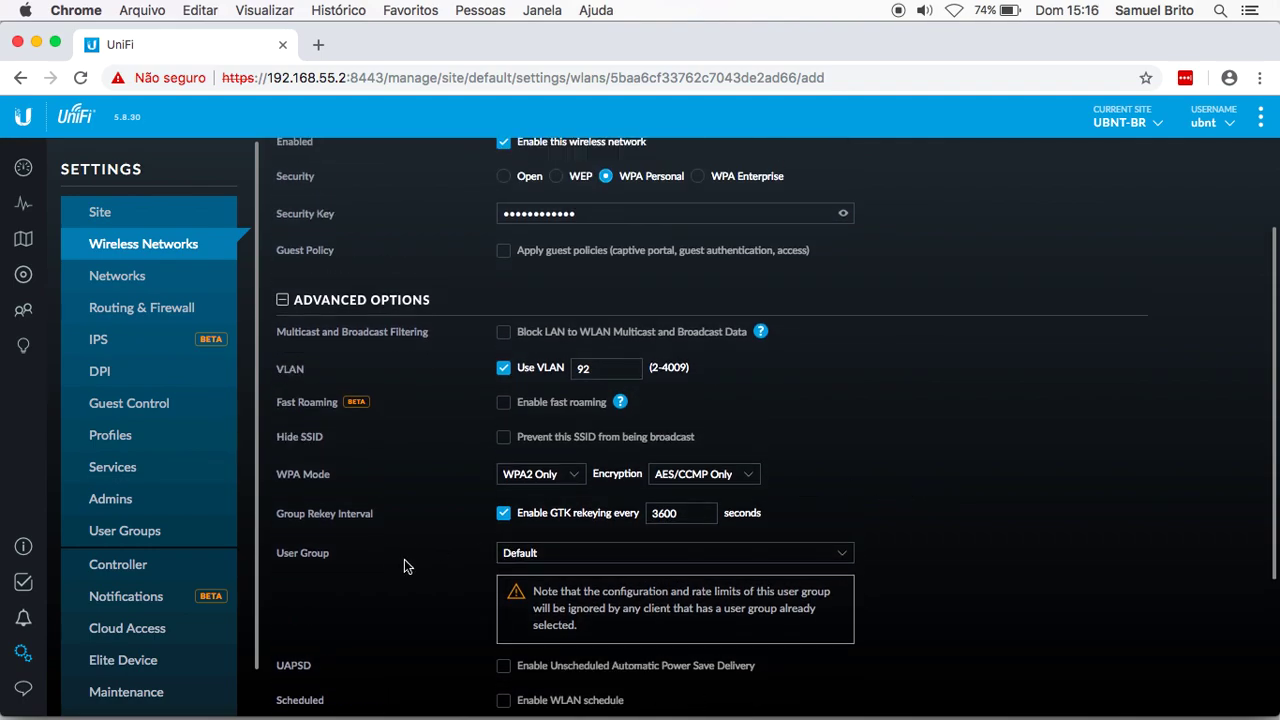
scroll(404, 560, "down", 5)
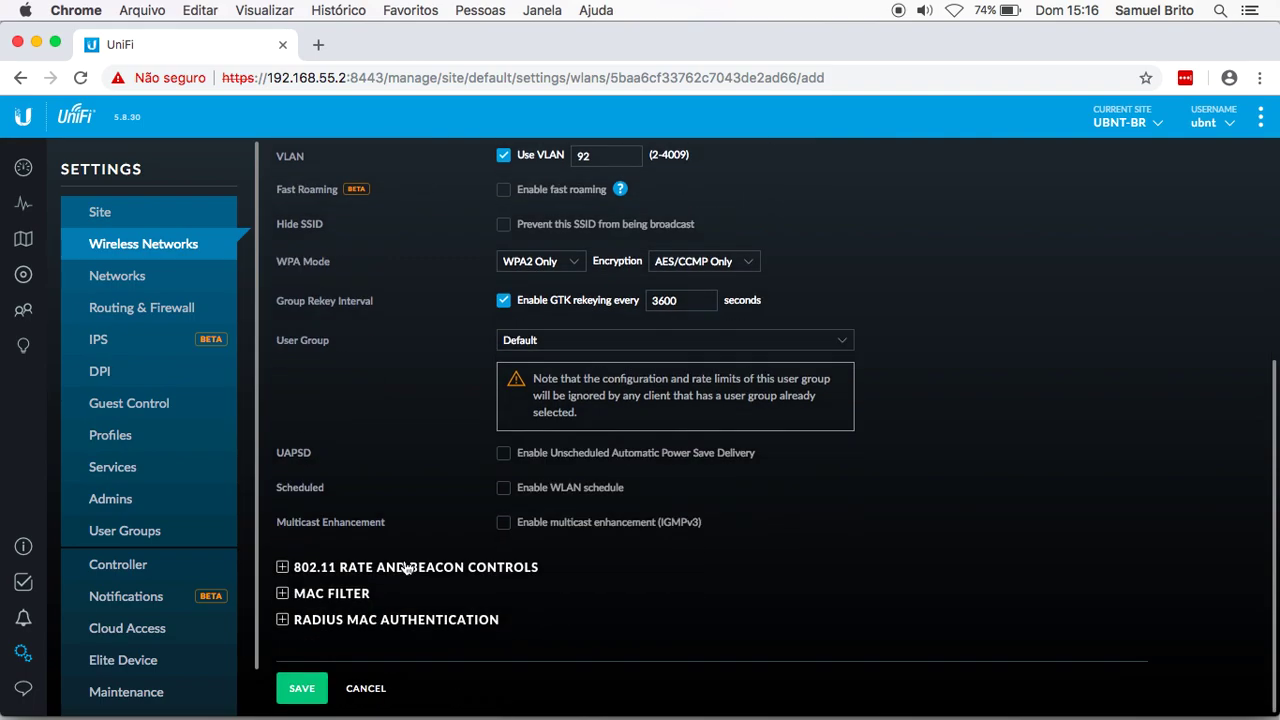
left_click(305, 690)
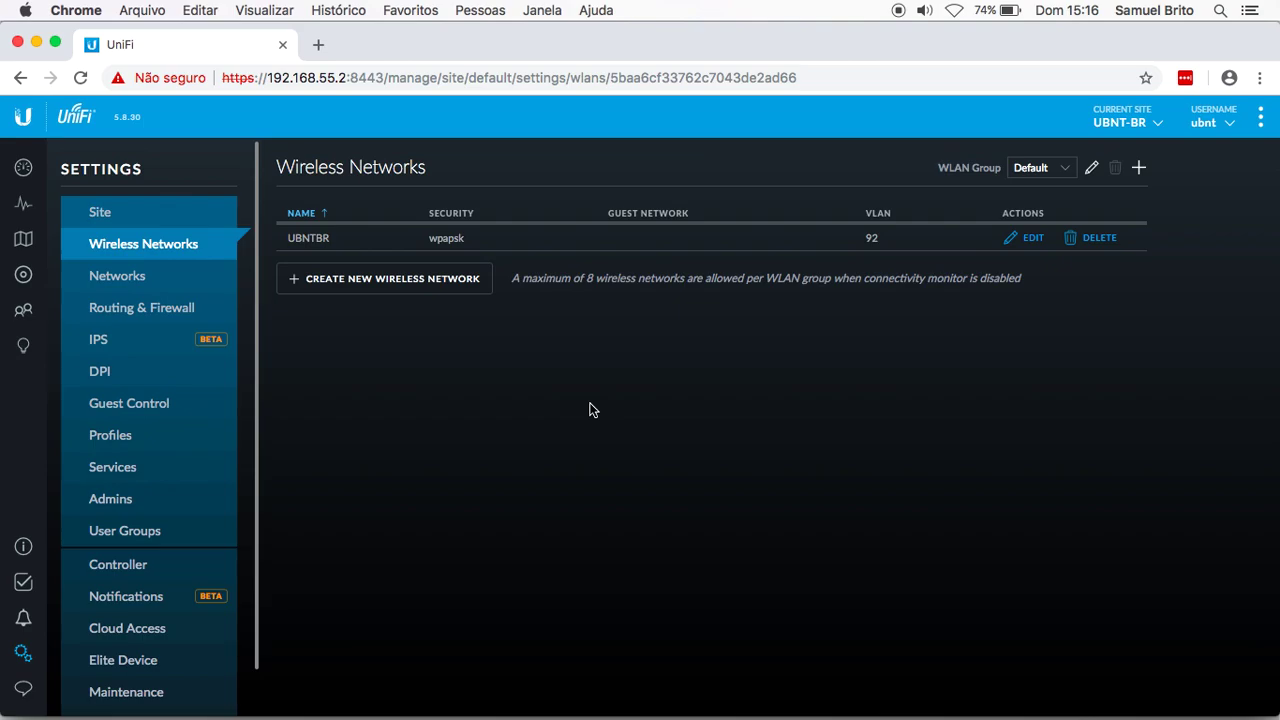
Step: Create an open wireless network named UBNTBR-GUEST with guest policies applied
left_click(355, 283)
left_click(530, 250)
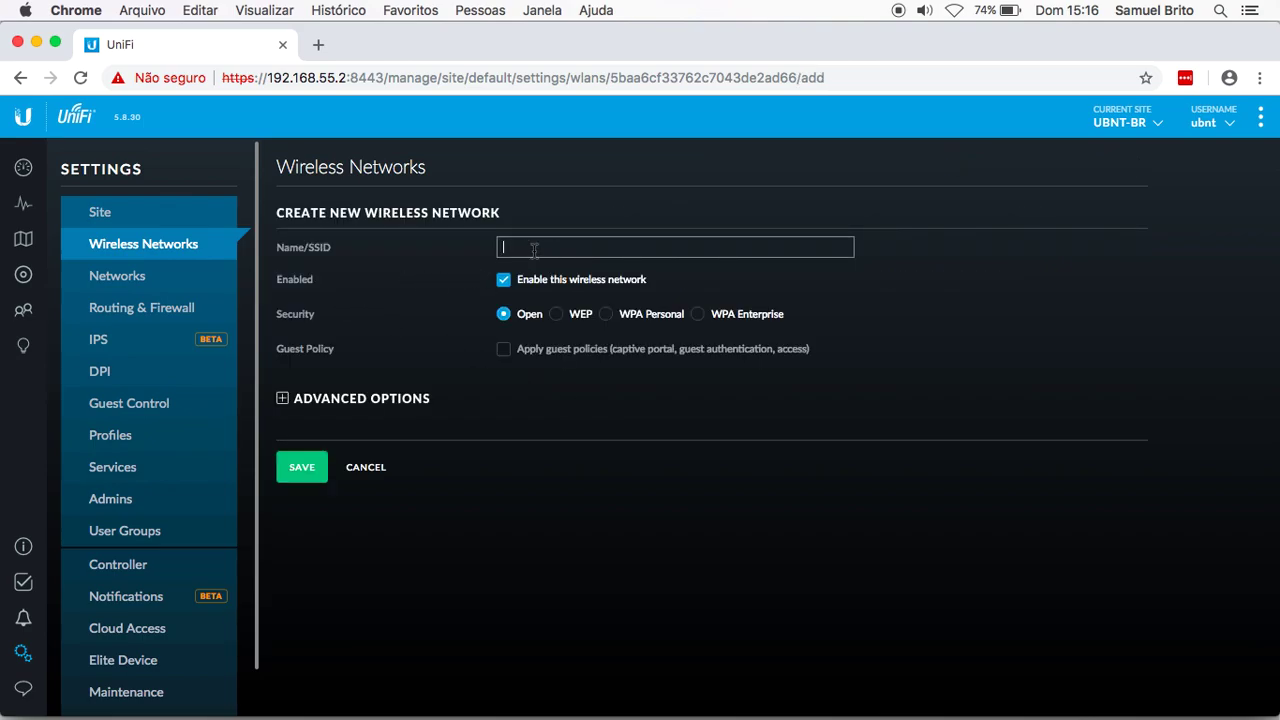
type("UBNTBR-GUEST")
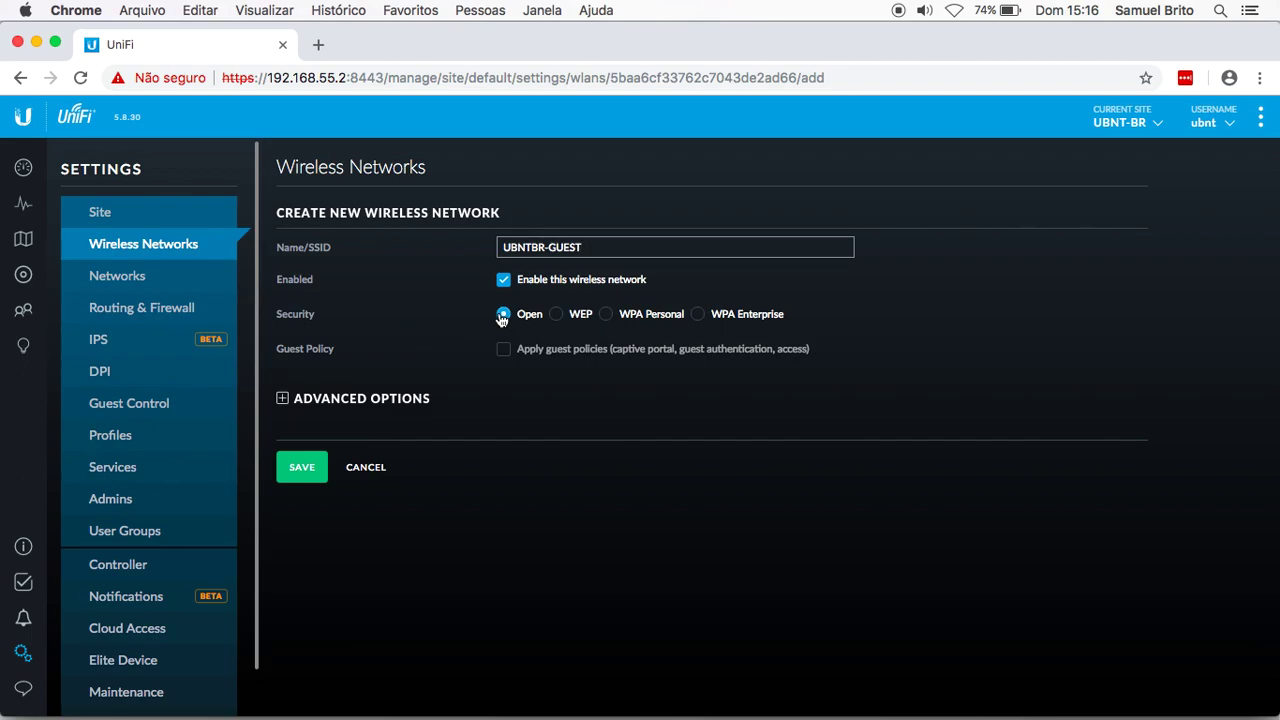
left_click(504, 352)
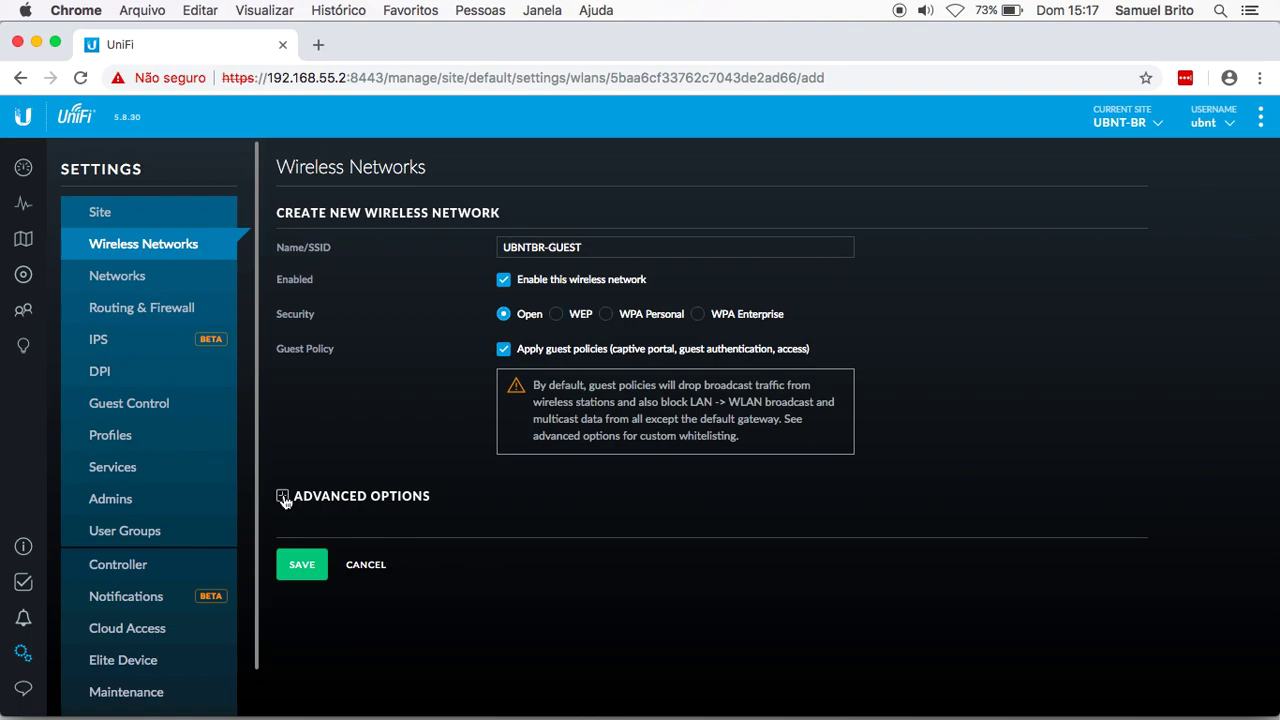
Step: Tag UBNTBR-GUEST with VLAN 93 under Advanced Options and save it
left_click(284, 500)
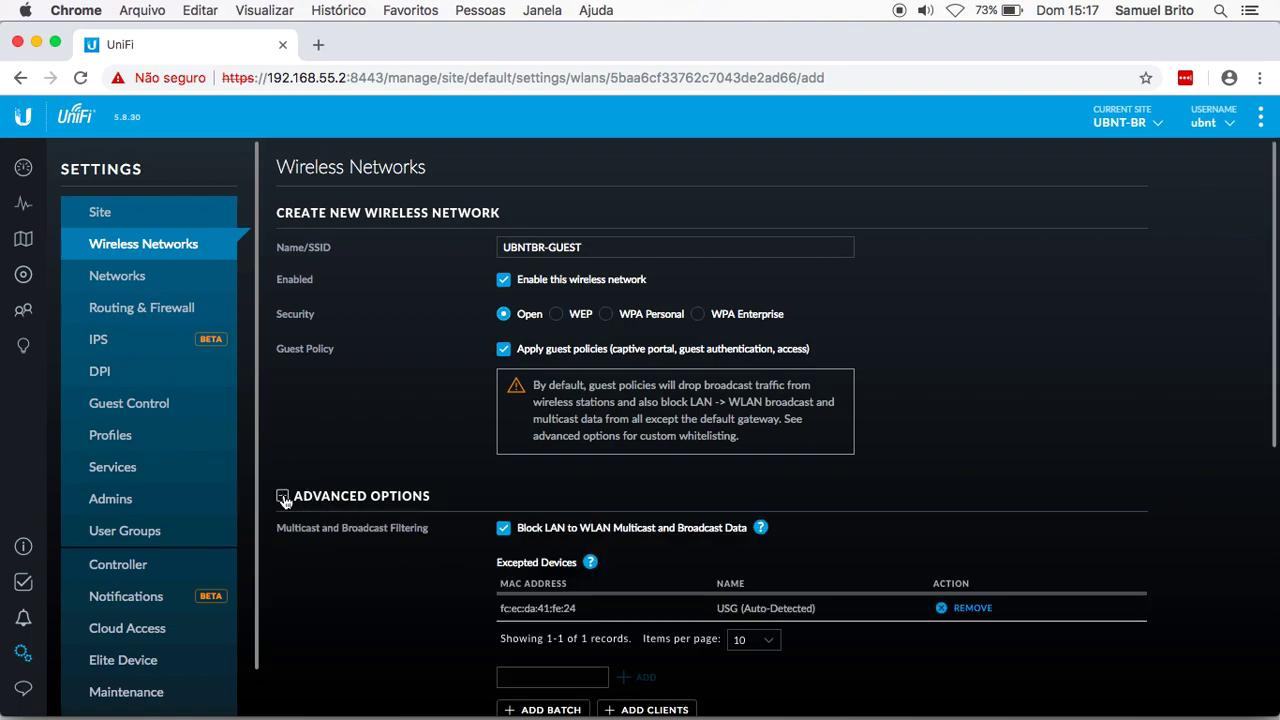
scroll(312, 583, "down", 2)
scroll(312, 590, "down", 3)
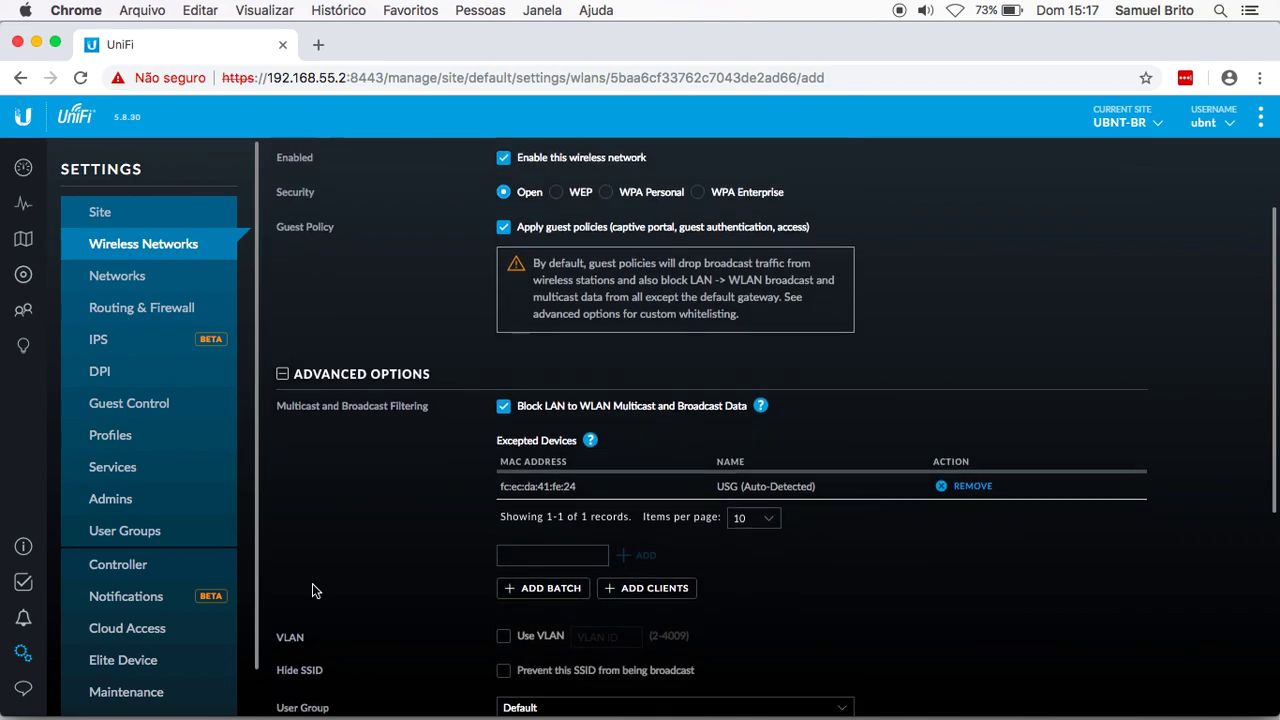
scroll(420, 600, "down", 1)
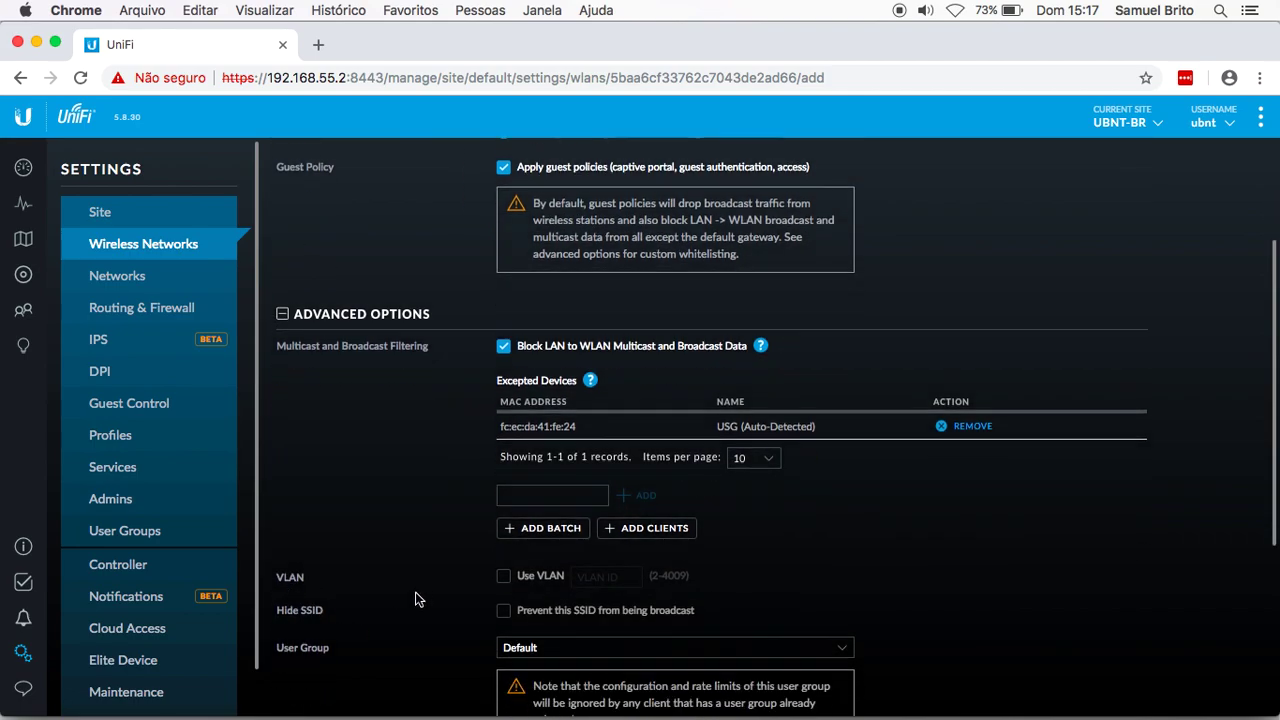
left_click(503, 576)
left_click(590, 577)
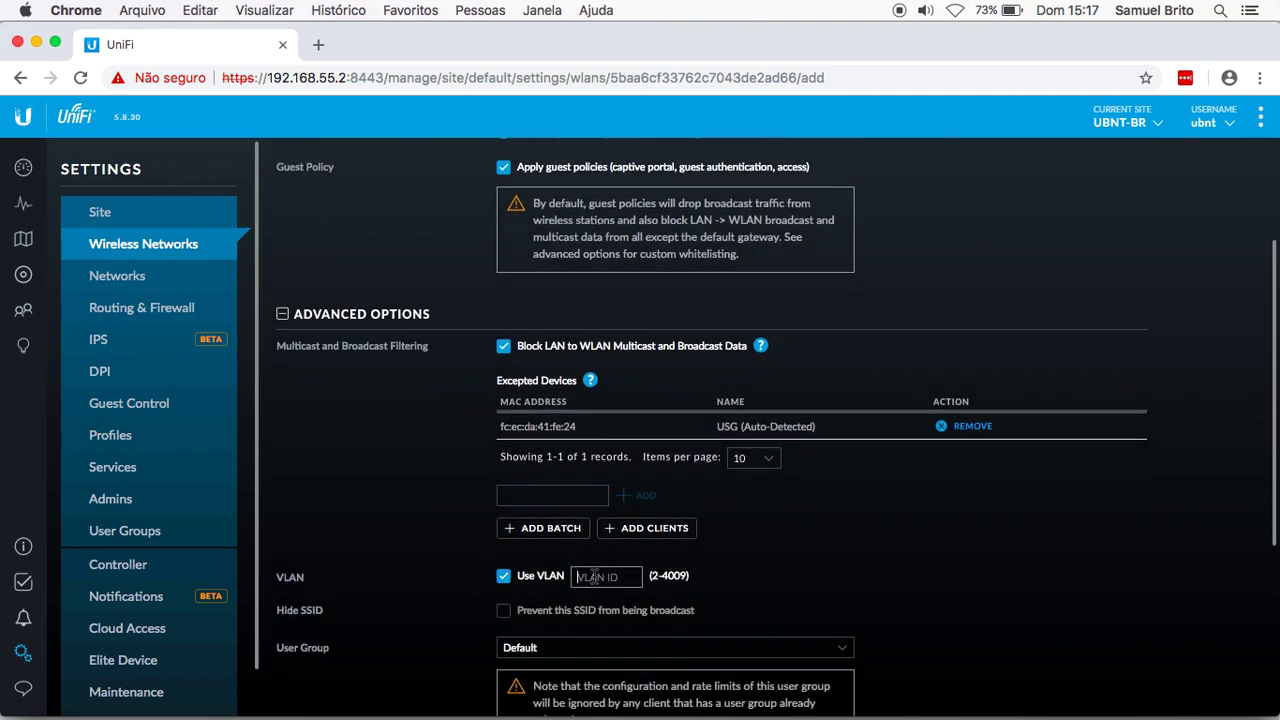
type("93")
left_click(378, 513)
scroll(378, 513, "down", 5)
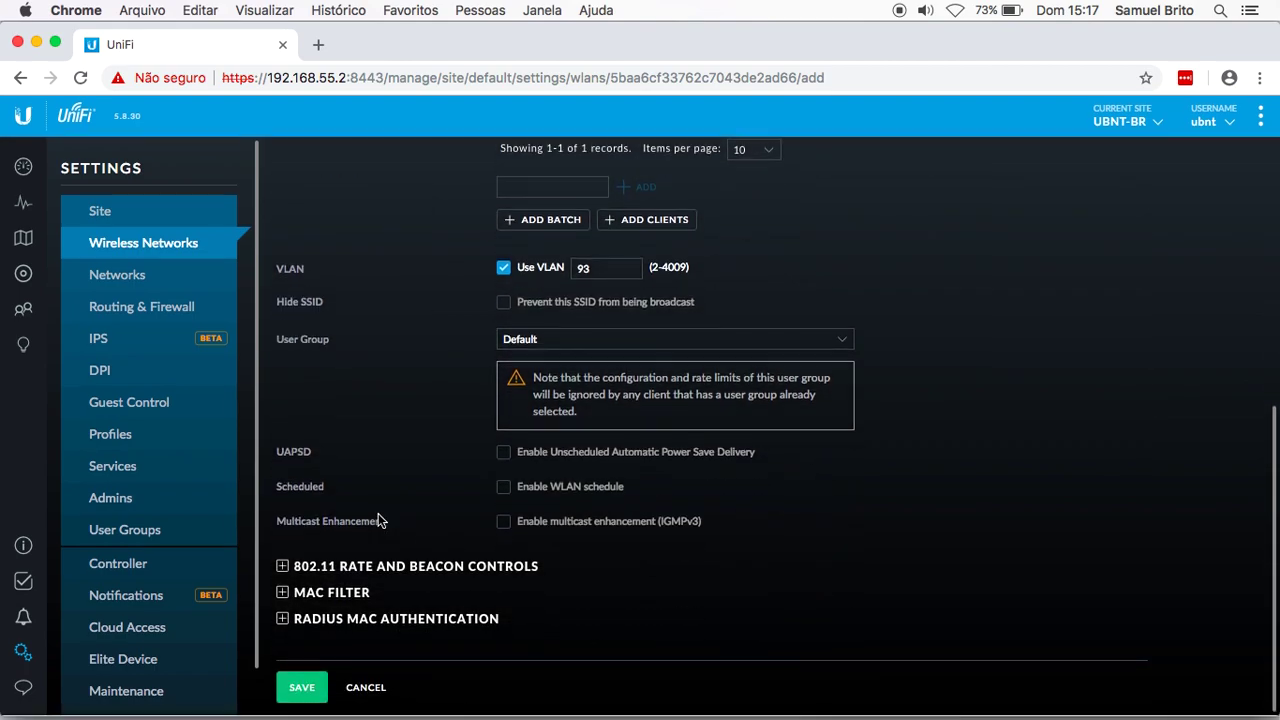
left_click(302, 688)
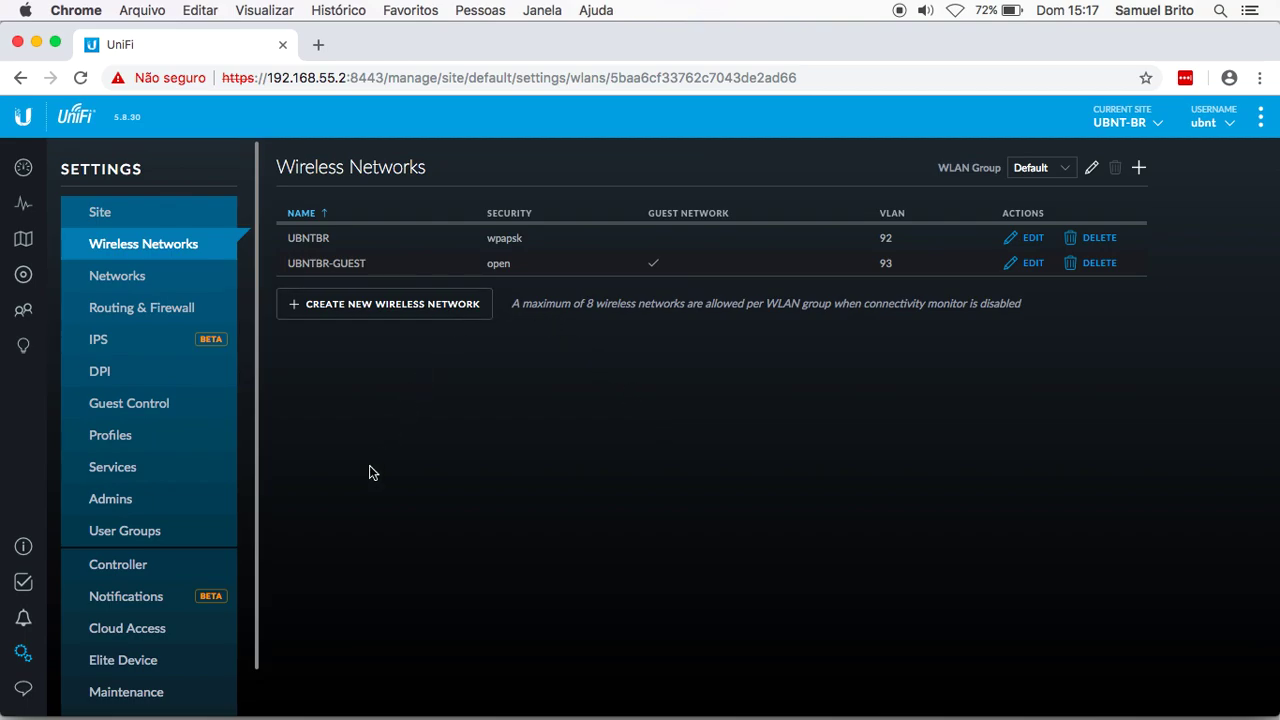
Step: Check Guest Control with its portal left disabled, then return to the Wireless Networks list
left_click(152, 405)
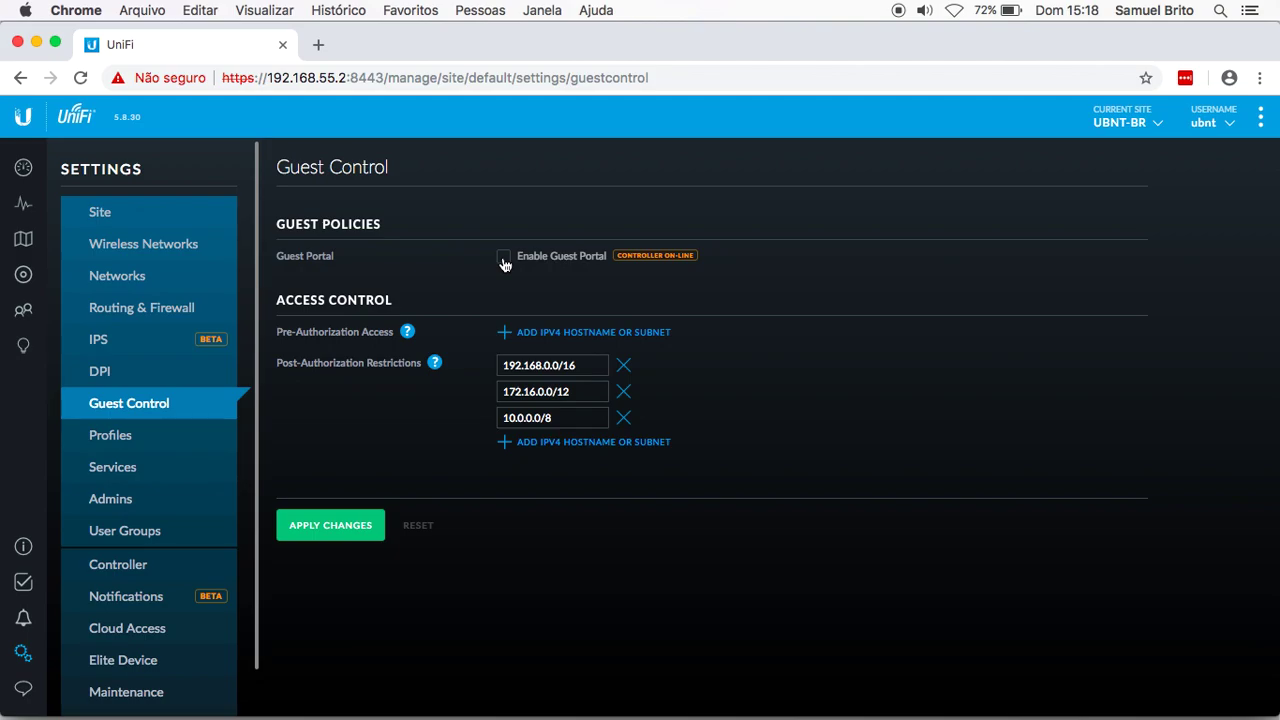
left_click(137, 247)
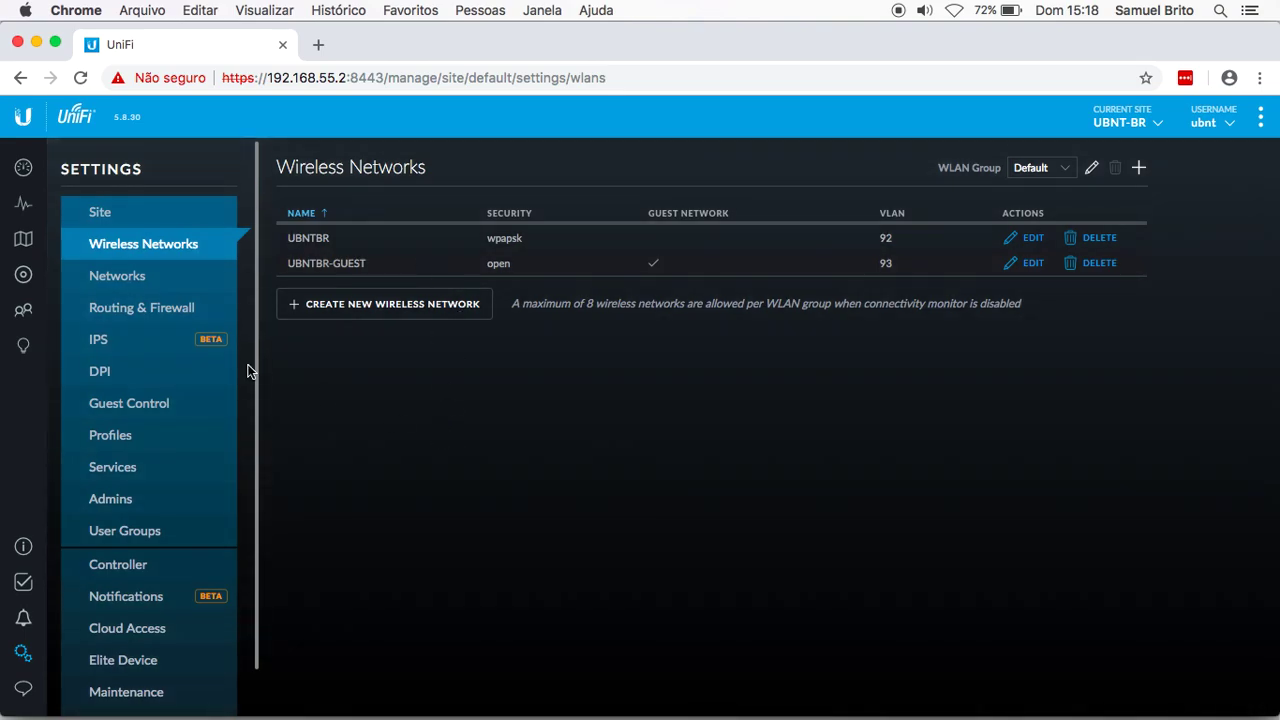
Step: View the Devices list showing USG, UAP-AC-PRO, US-24-250W and UAP-AC-HD all connected
left_click(23, 275)
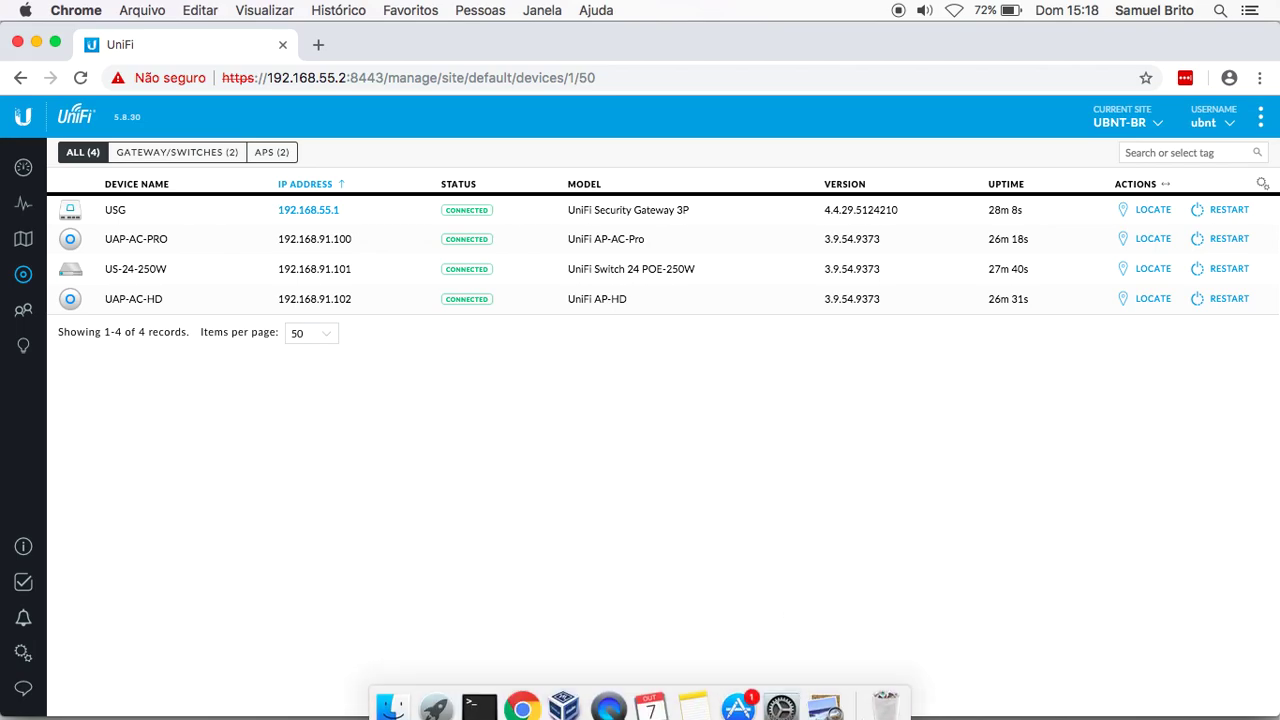
Step: Turn on the Mac's Wi-Fi and select UBNTBR to bring up its WPA2 password prompt
left_click(958, 11)
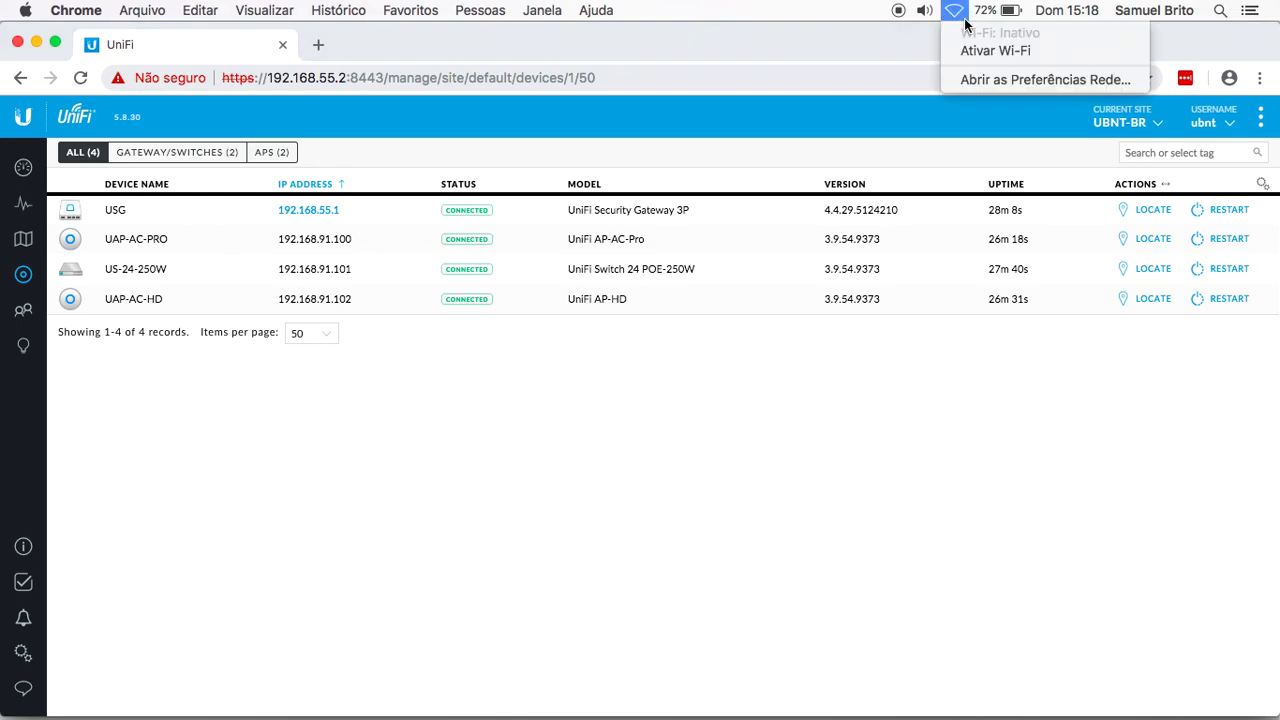
left_click(981, 52)
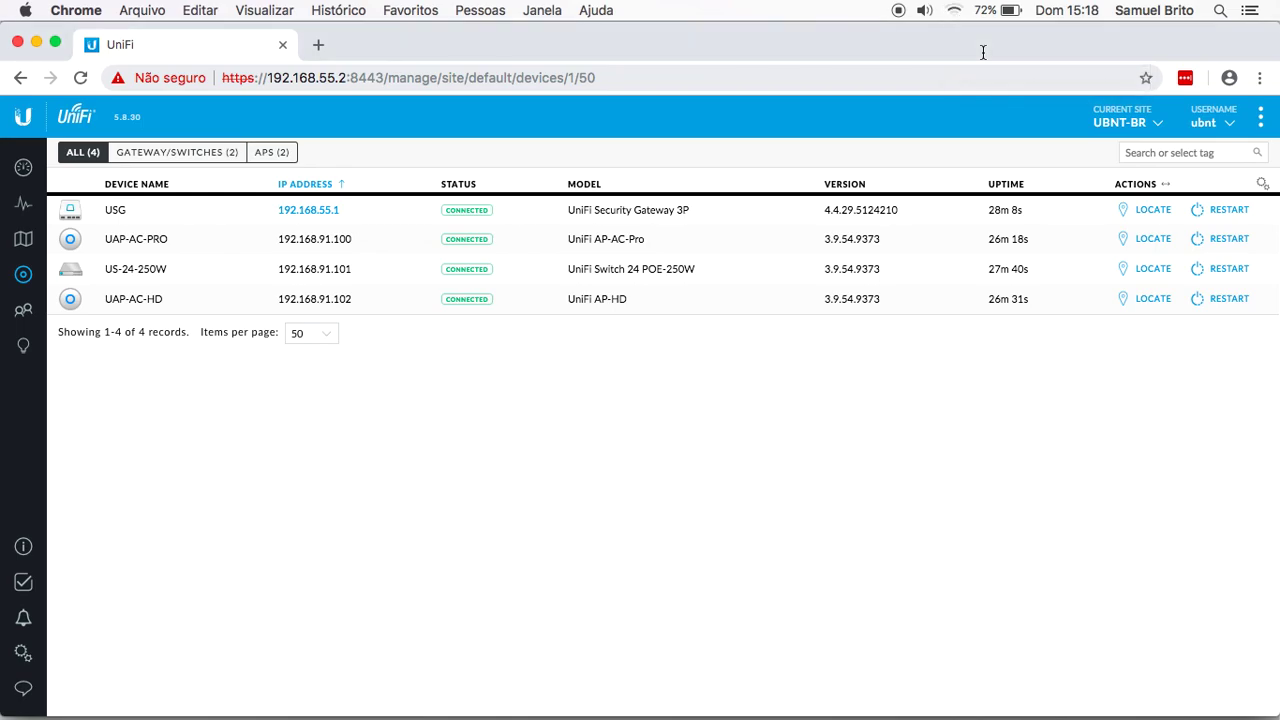
left_click(953, 11)
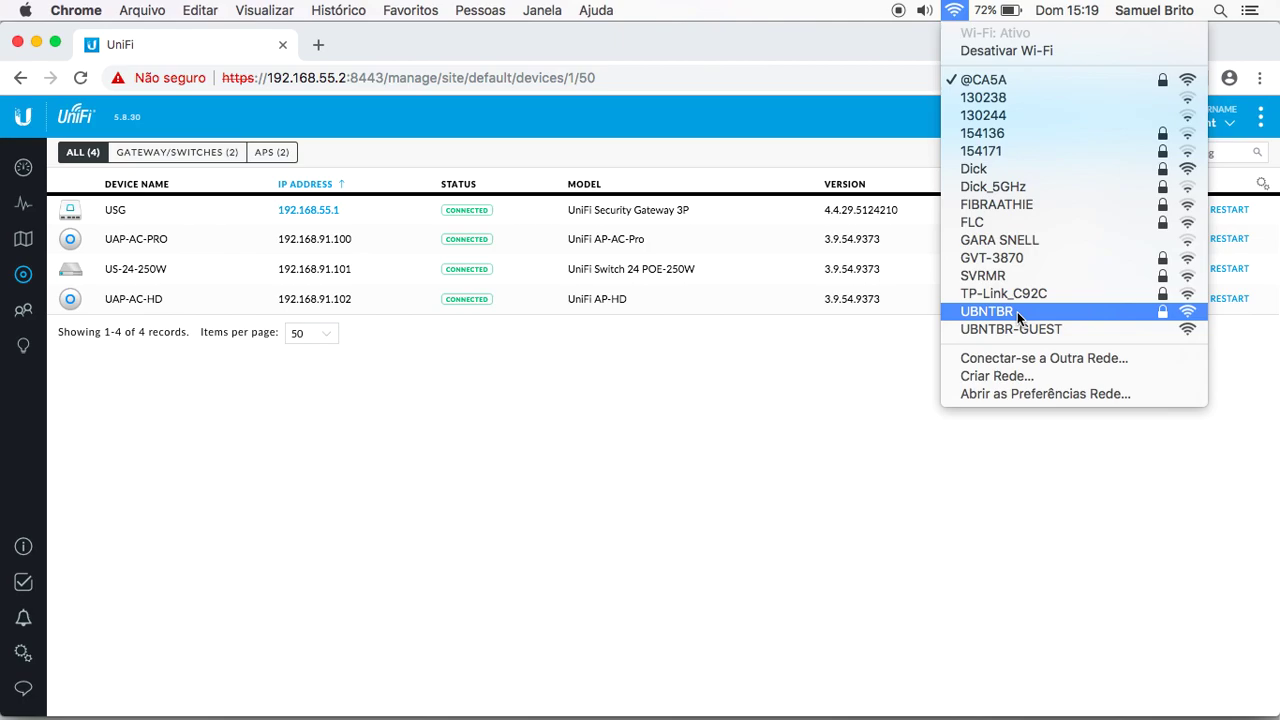
left_click(1011, 332)
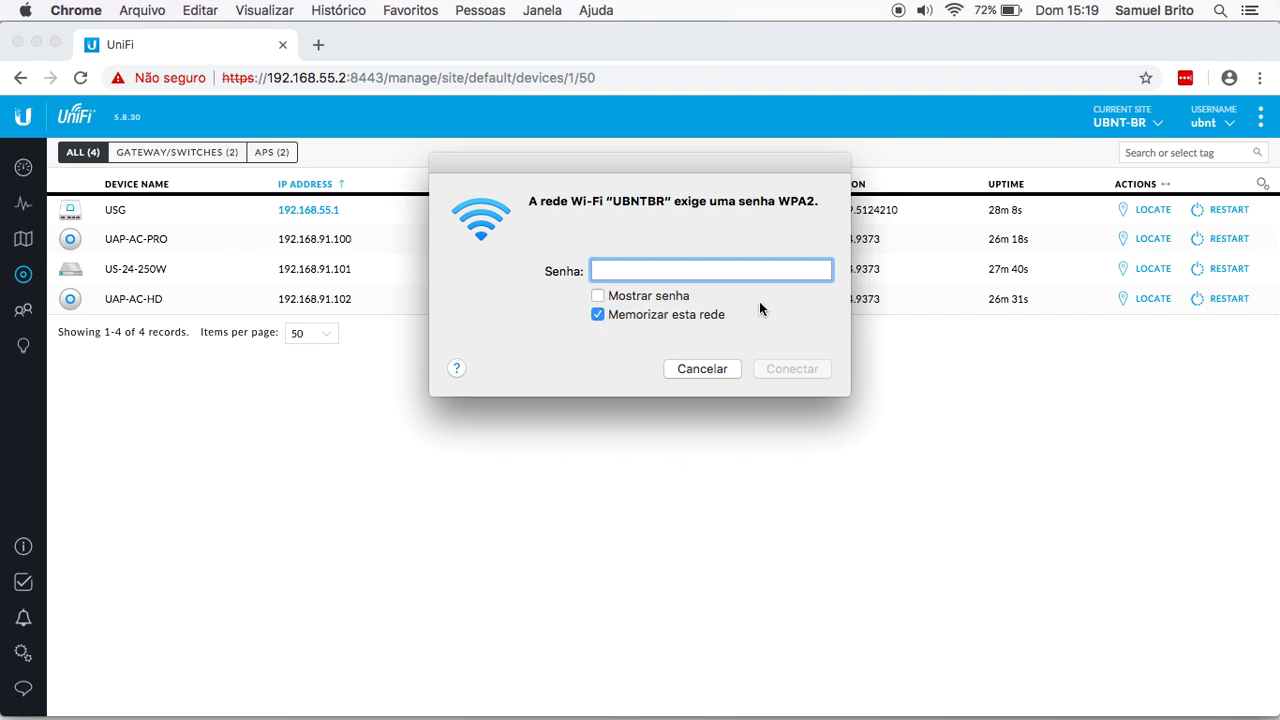
Step: Join UBNTBR with its WPA2 password, leaving 'Memorizar esta rede' unchecked
left_click(598, 314)
type("••••••••••••")
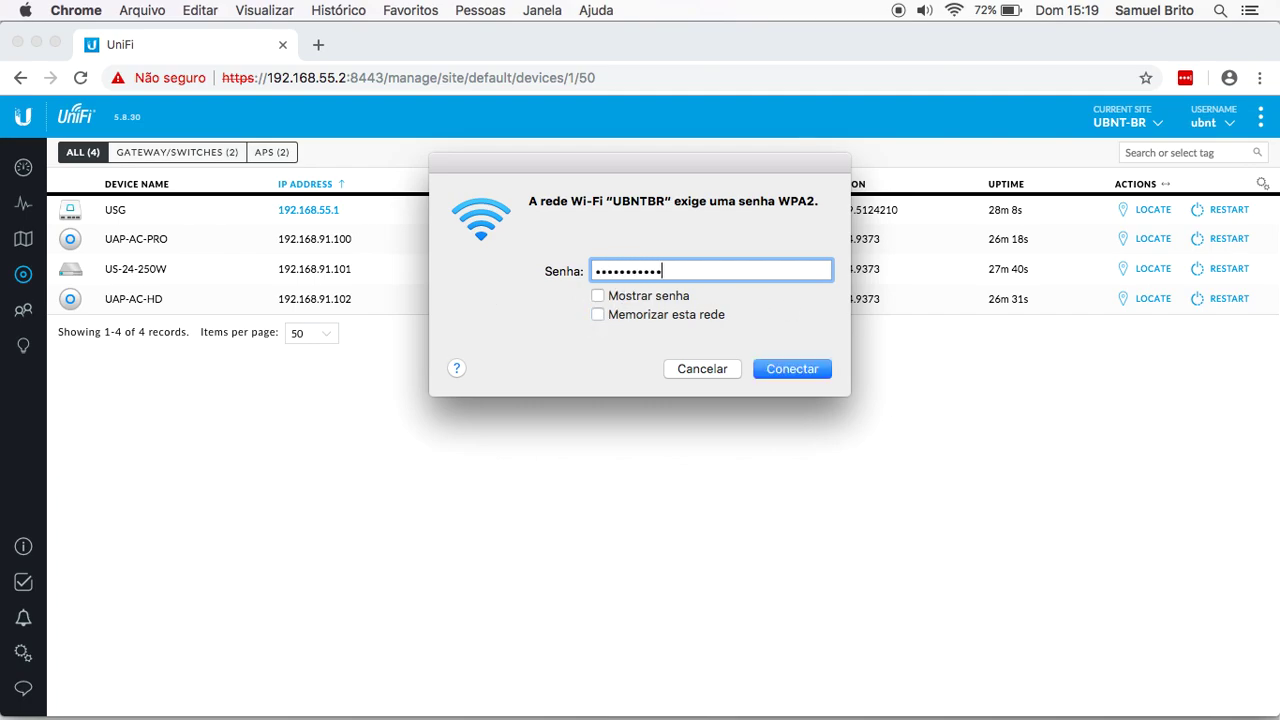
left_click(789, 369)
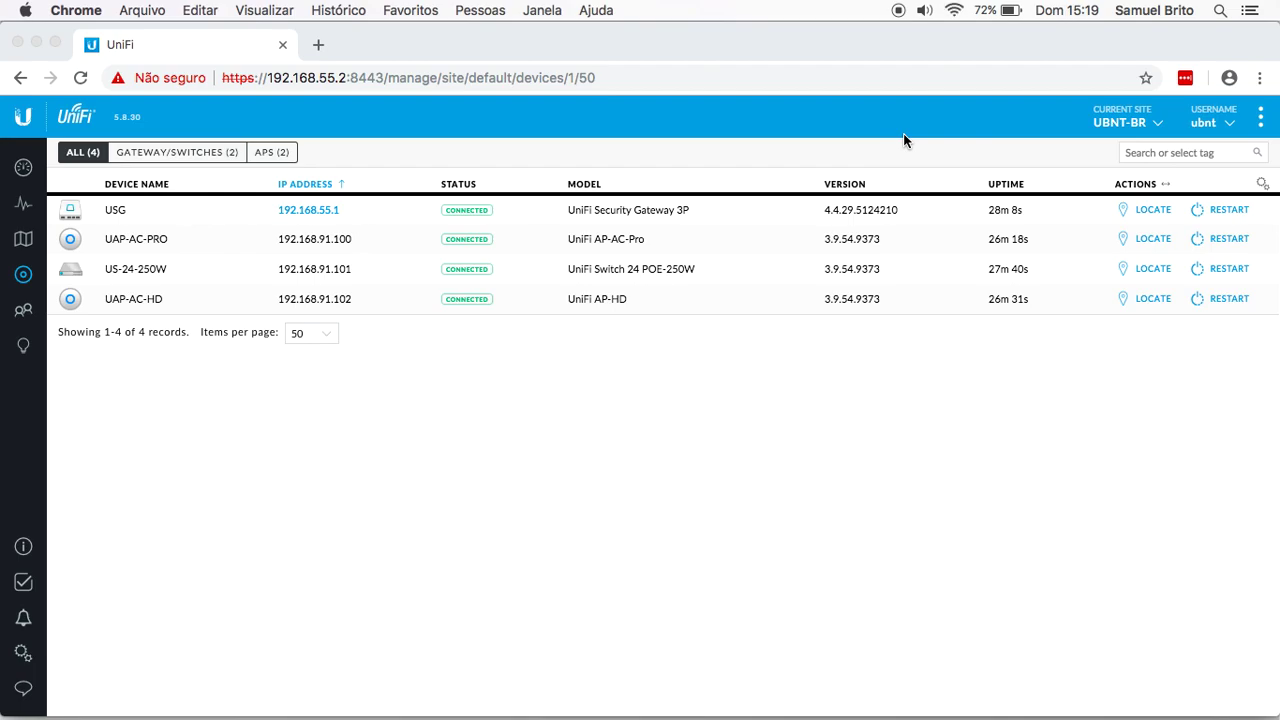
Step: Check UBNTBR's connection details showing address 192.168.92.100, then start a new Chrome tab
left_click(955, 12, "alt")
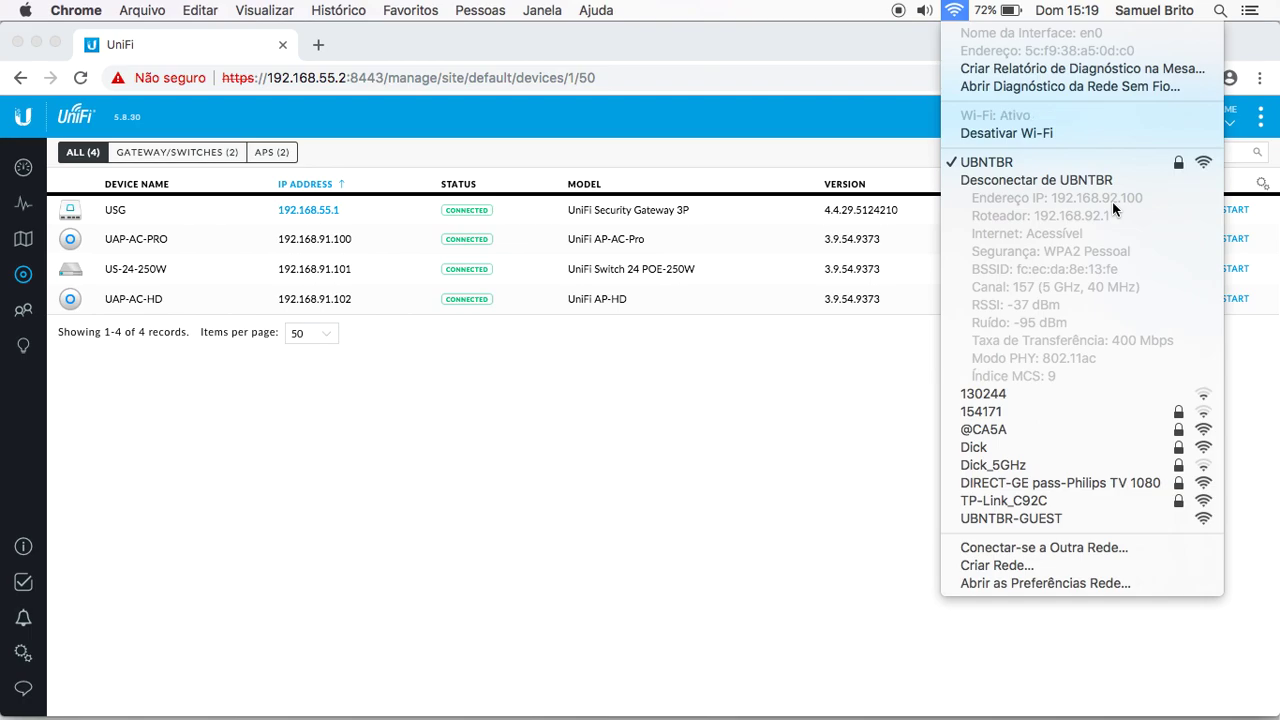
left_click(694, 379)
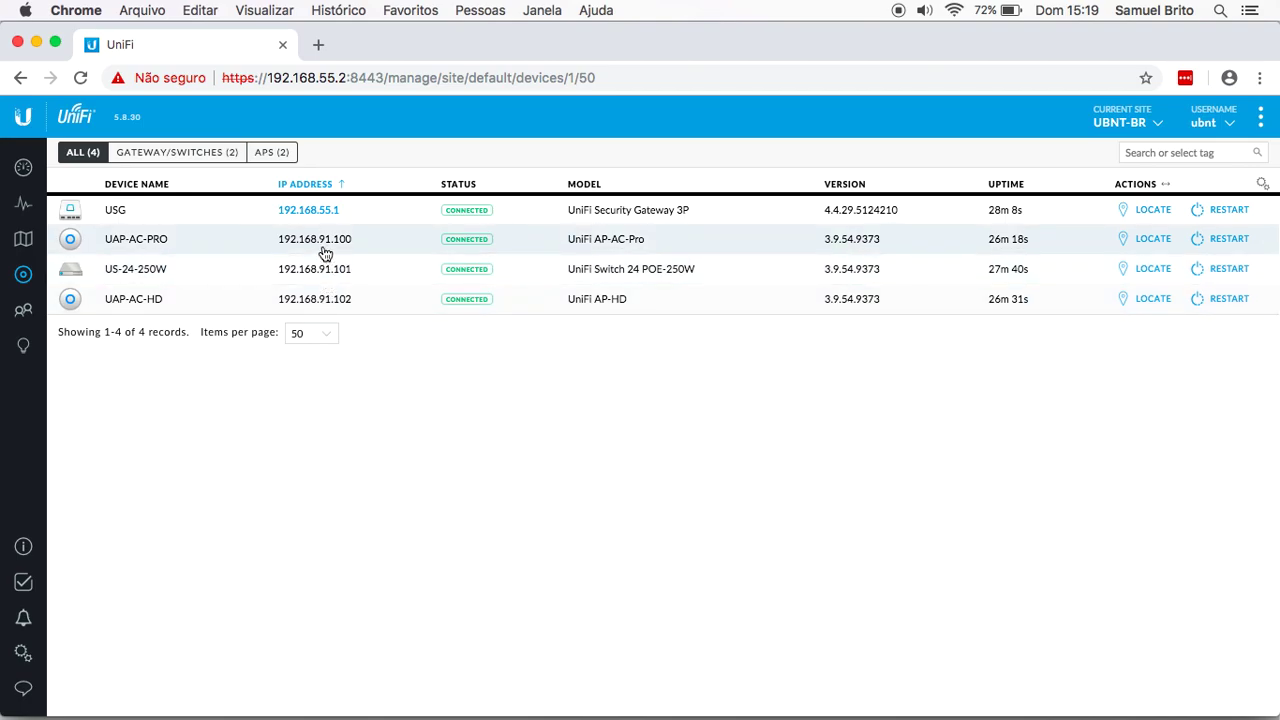
left_click(318, 44)
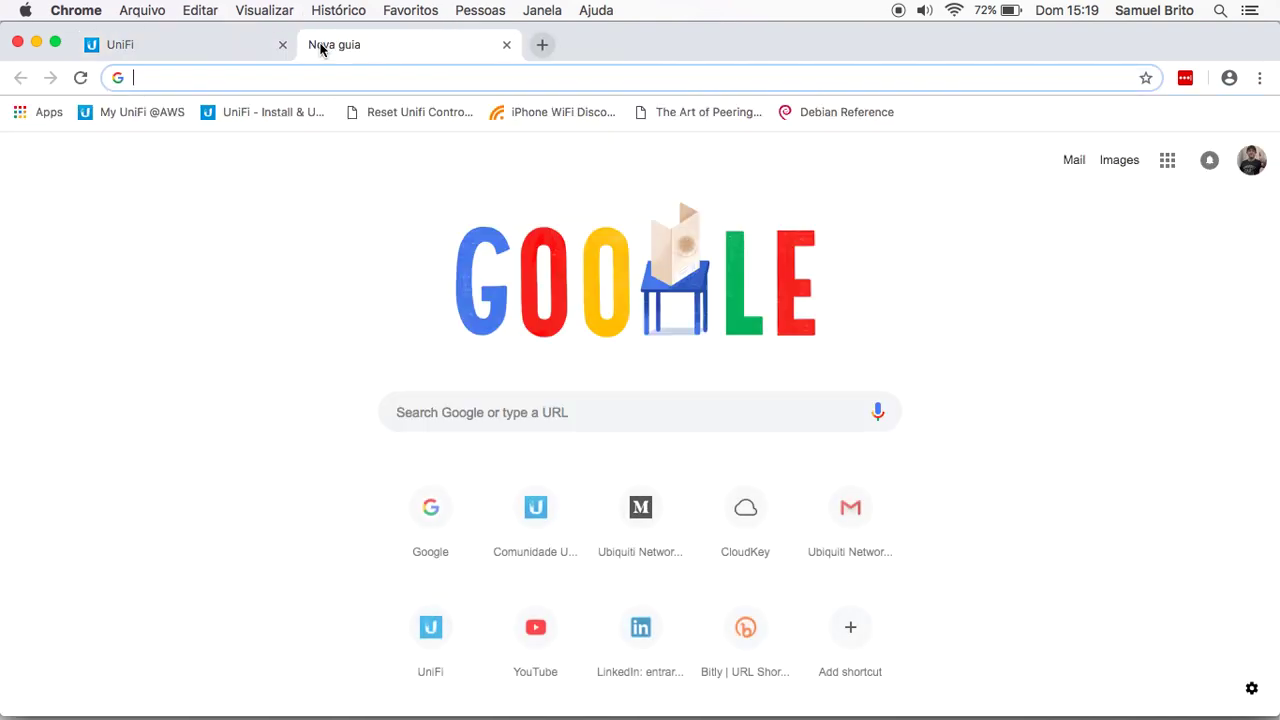
type("www.ubnt.com")
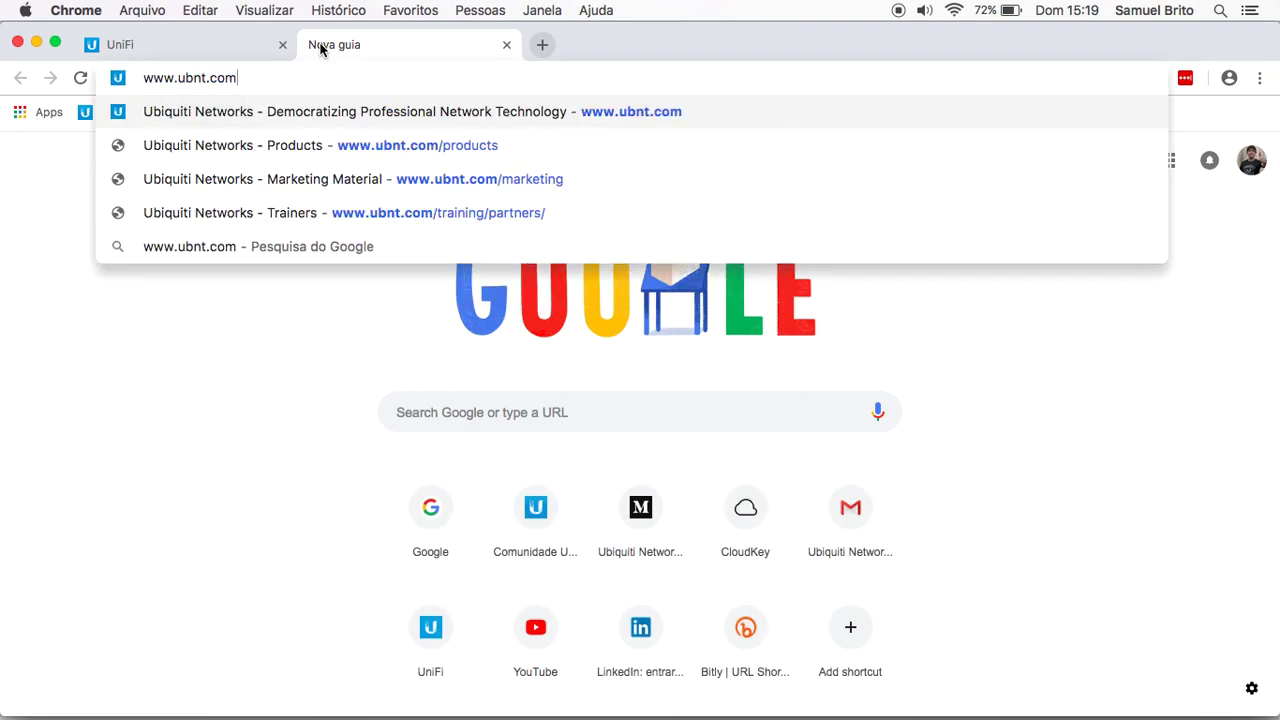
key("Return")
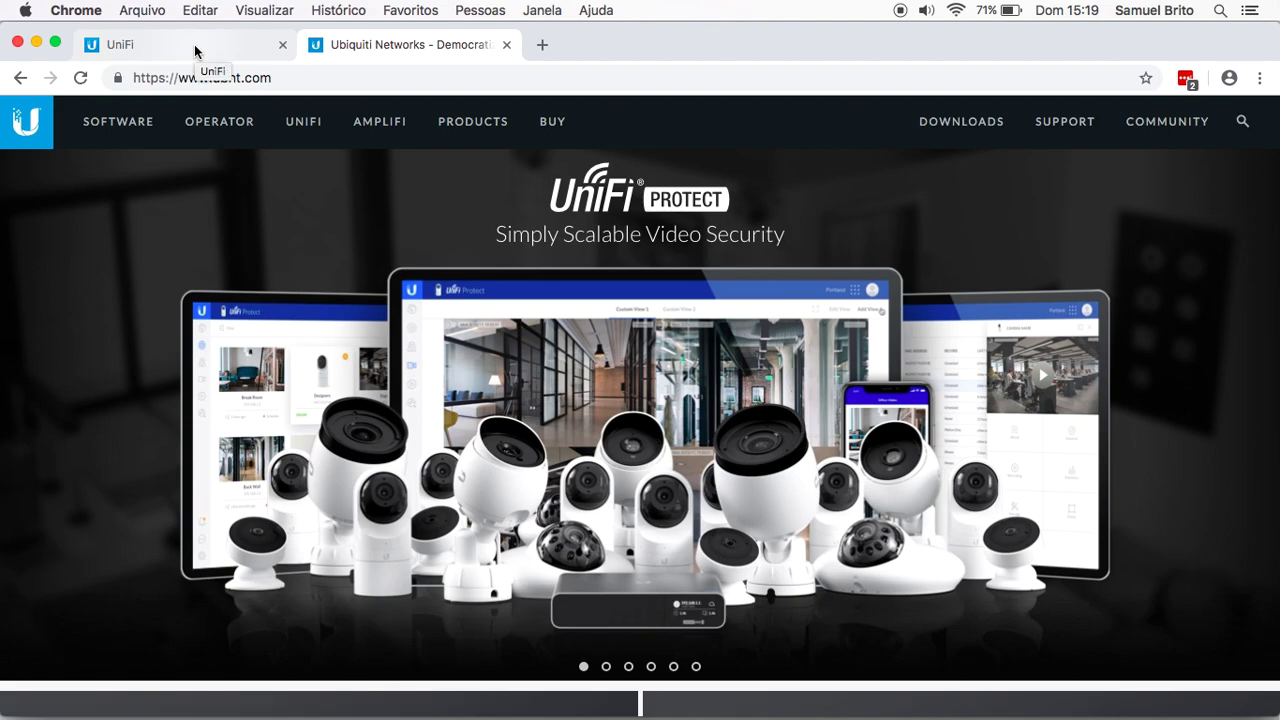
left_click(195, 51)
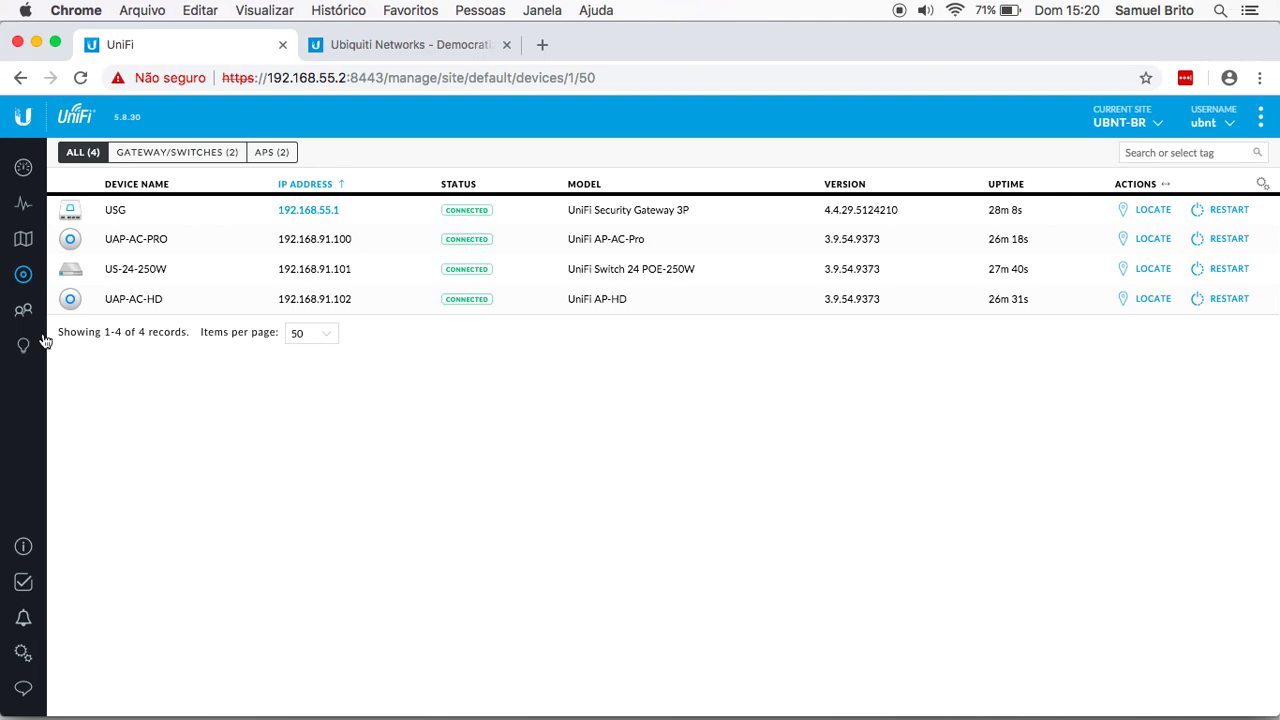
left_click(17, 316)
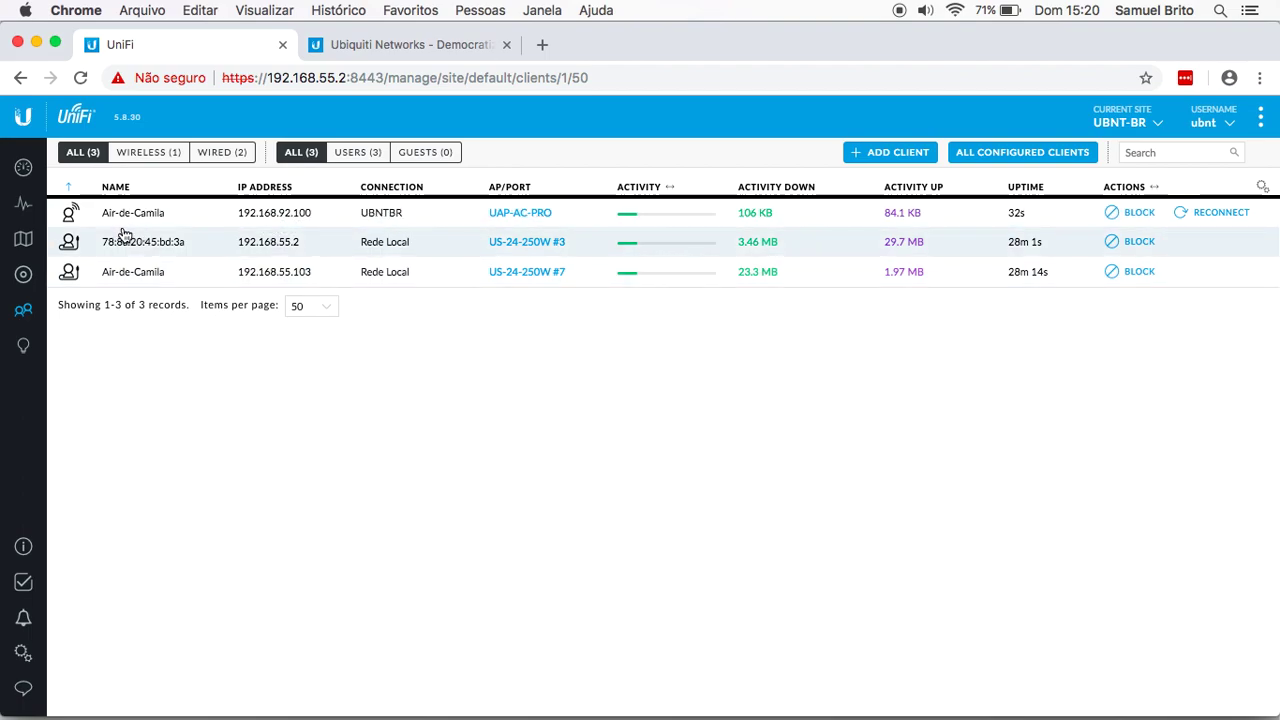
left_click(25, 274)
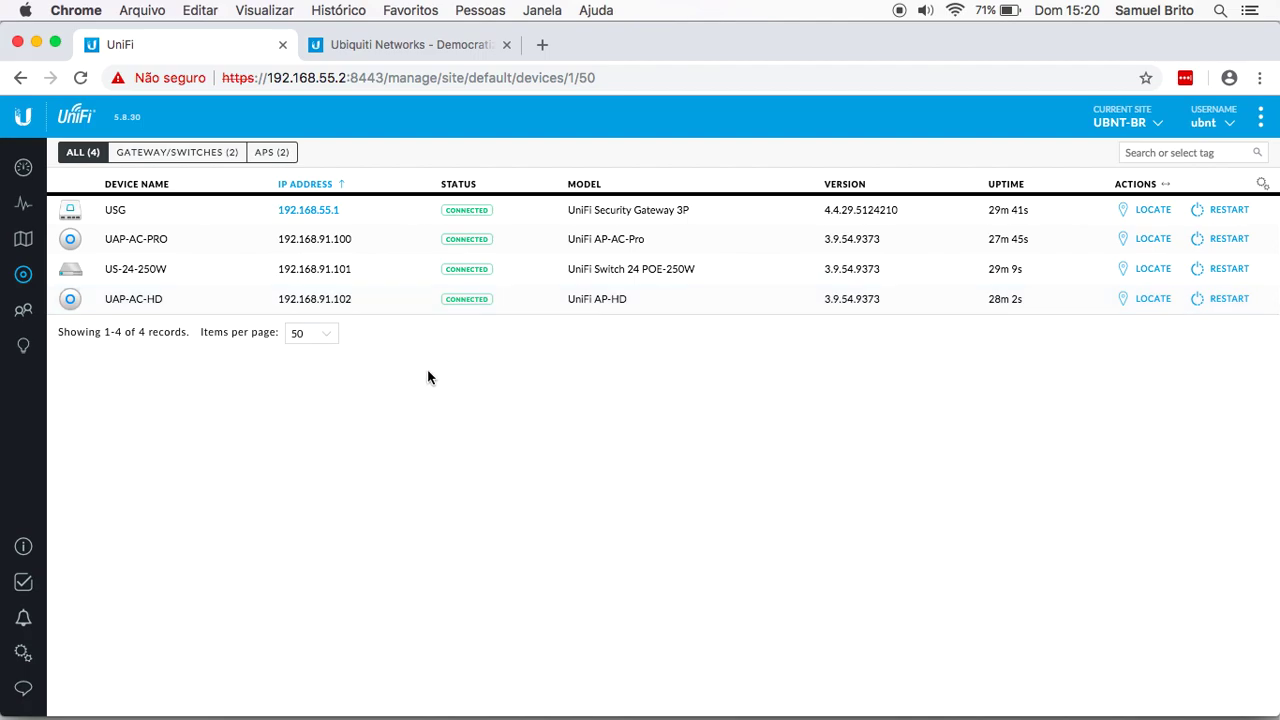
Step: Switch the Mac to UBNTBR-GUEST and confirm it received 192.168.93.100
left_click(956, 10)
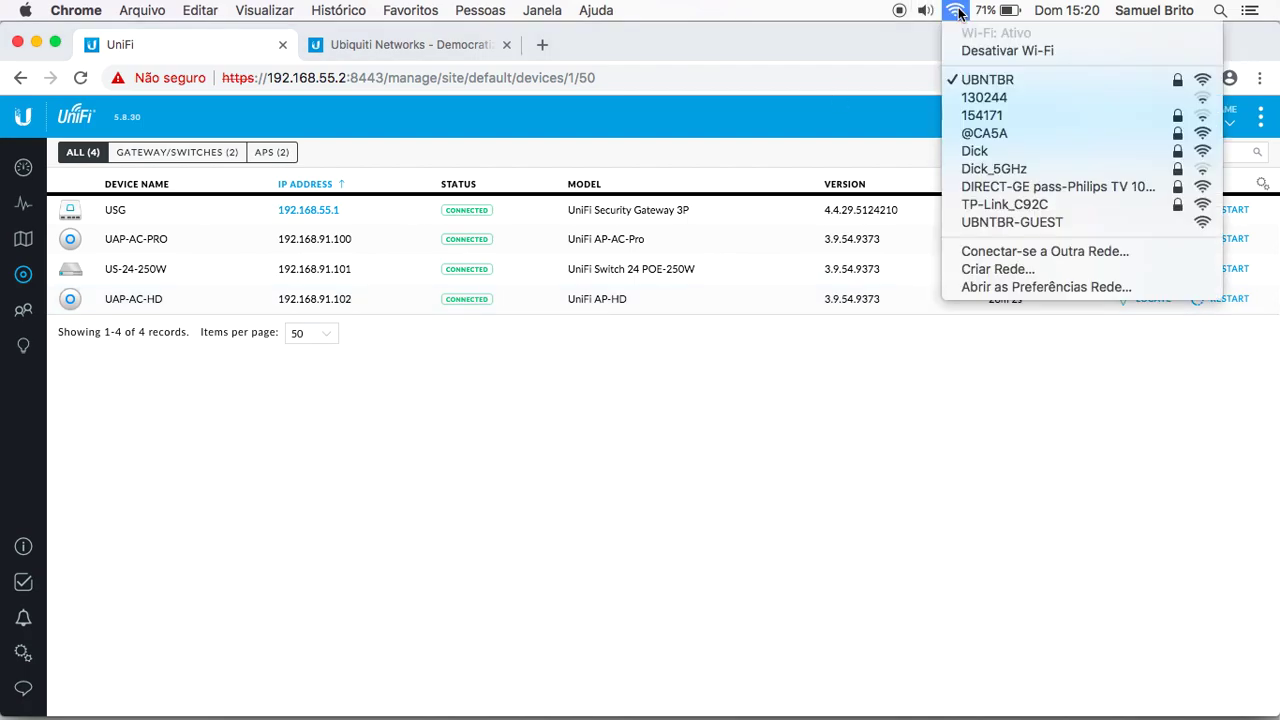
left_click(1009, 223)
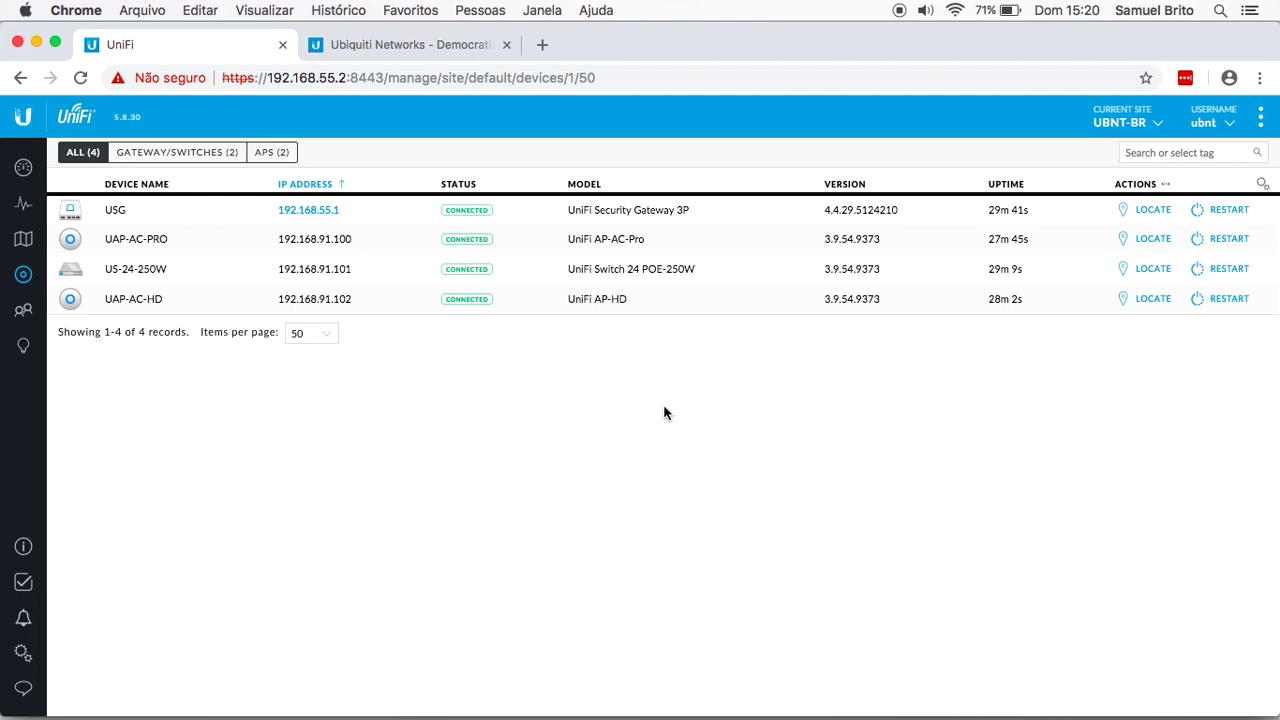
left_click(955, 11)
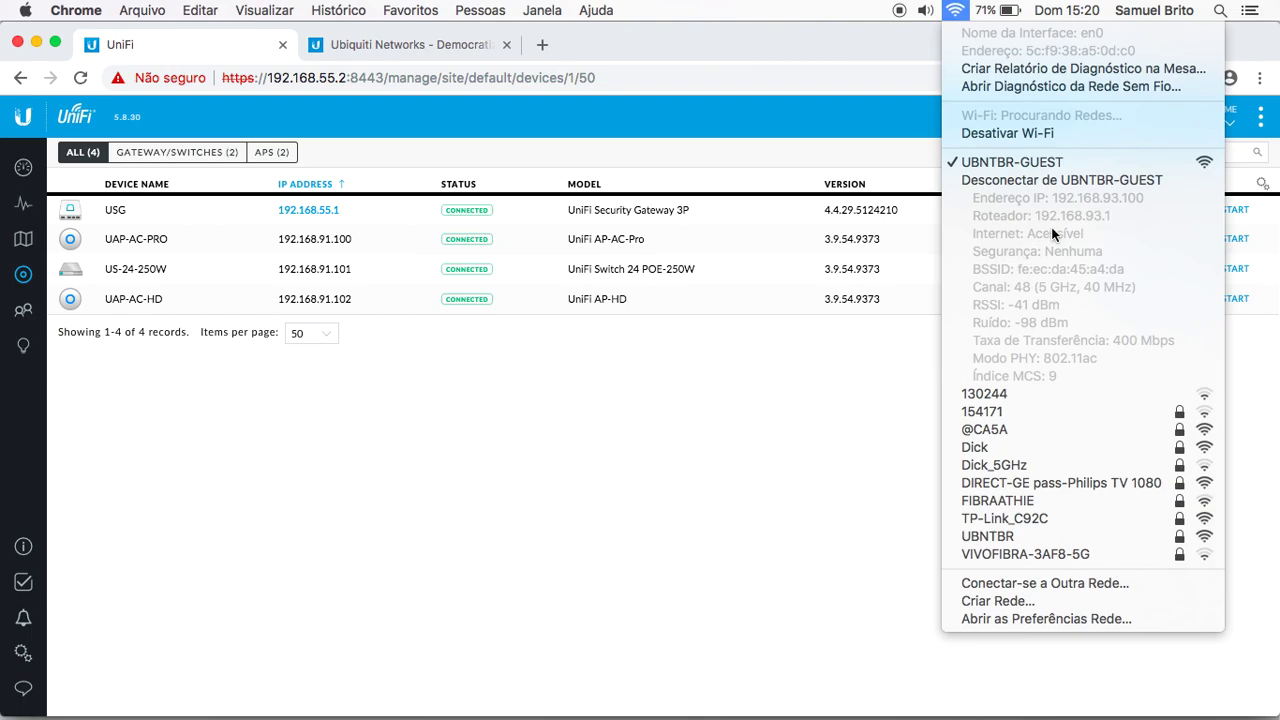
left_click(780, 323)
Step: Close the UniFi and ubnt.com tabs and relaunch Chrome from the Dock
left_click(283, 44)
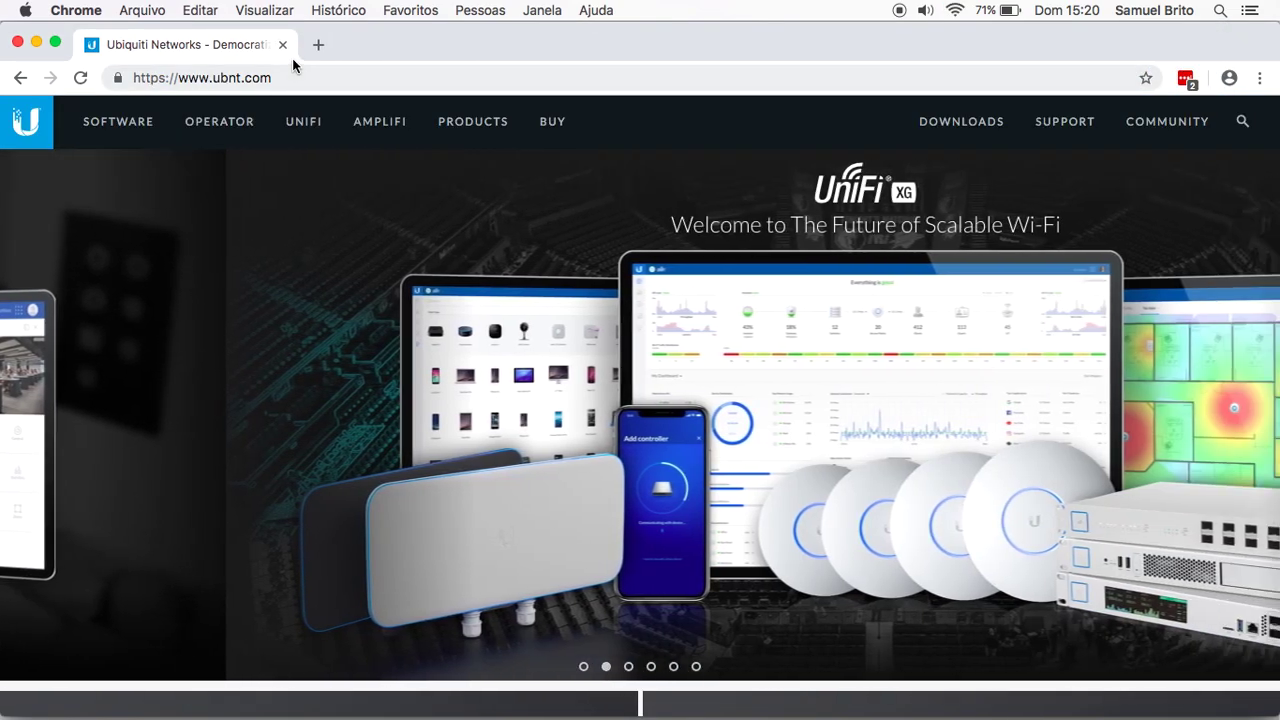
left_click(285, 44)
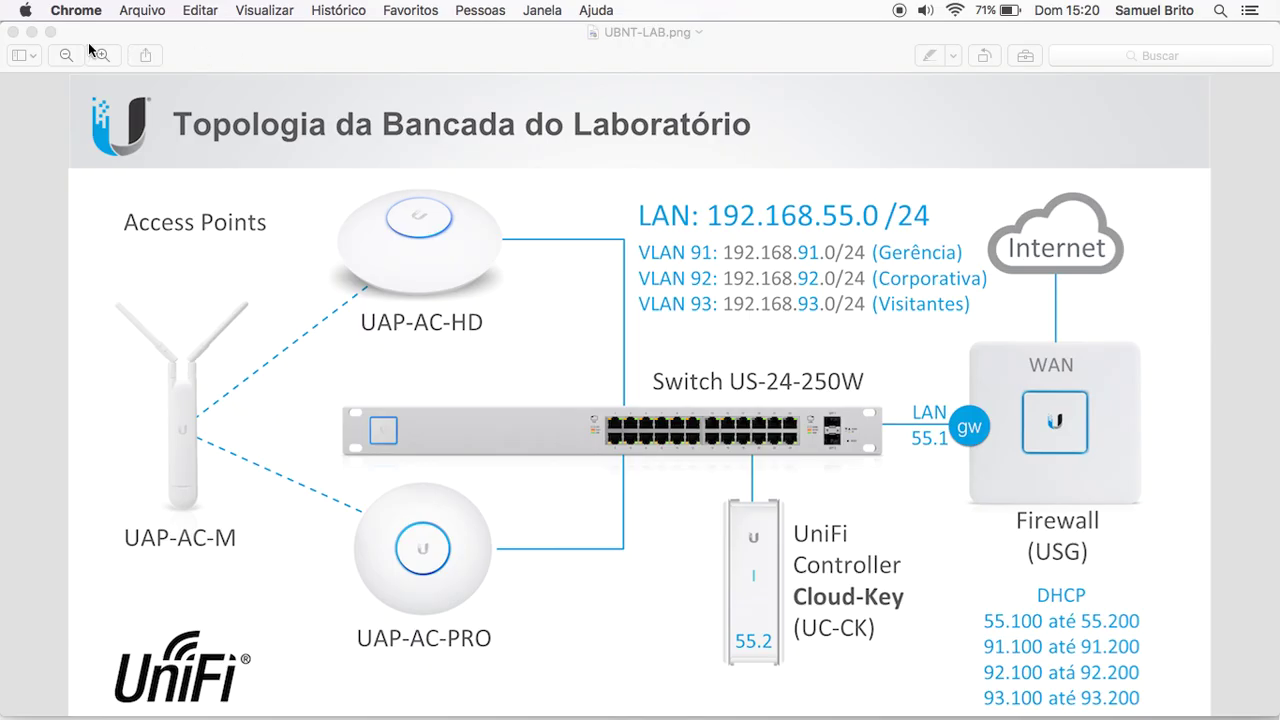
mouse_move(376, 715)
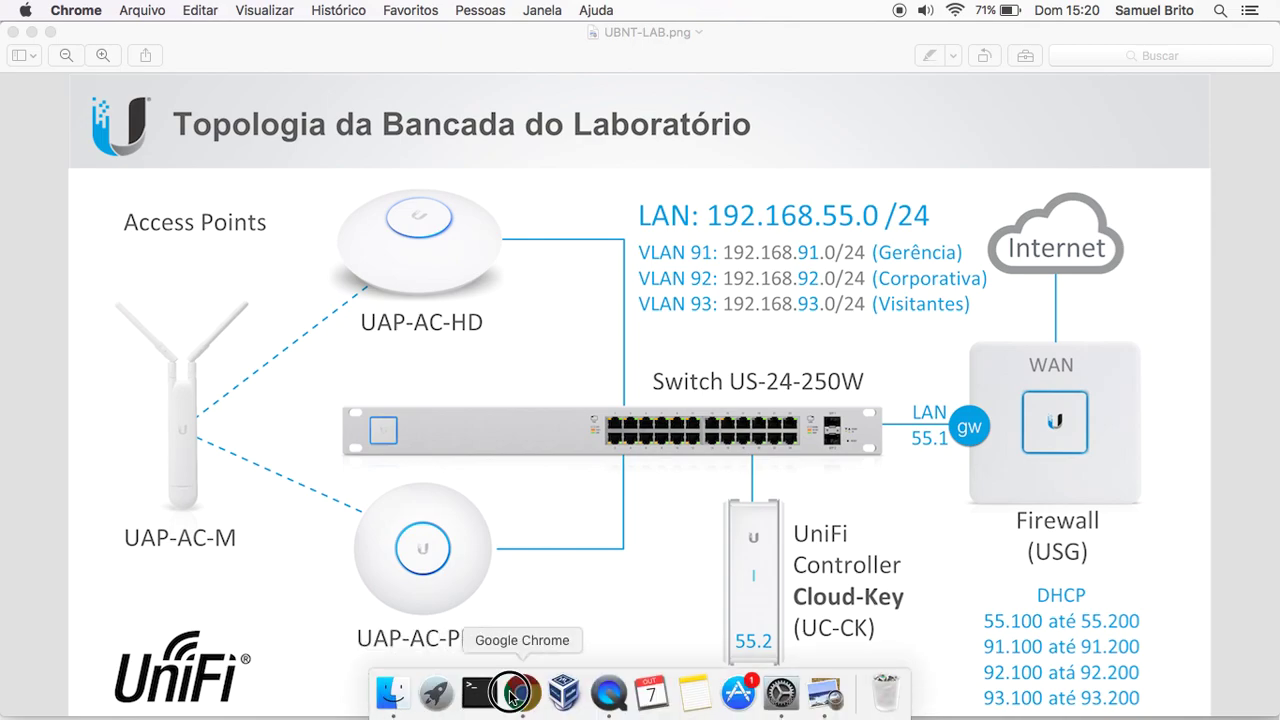
left_click(522, 692)
type("www.ubnt")
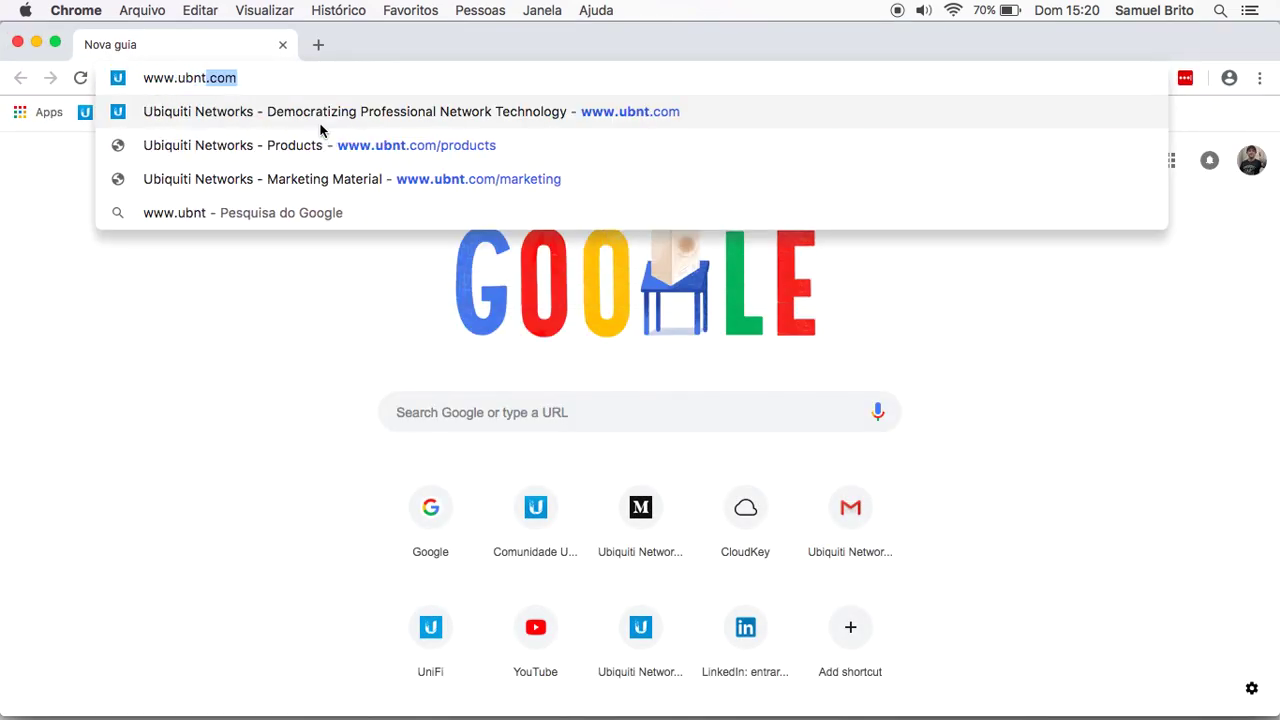
key("Return")
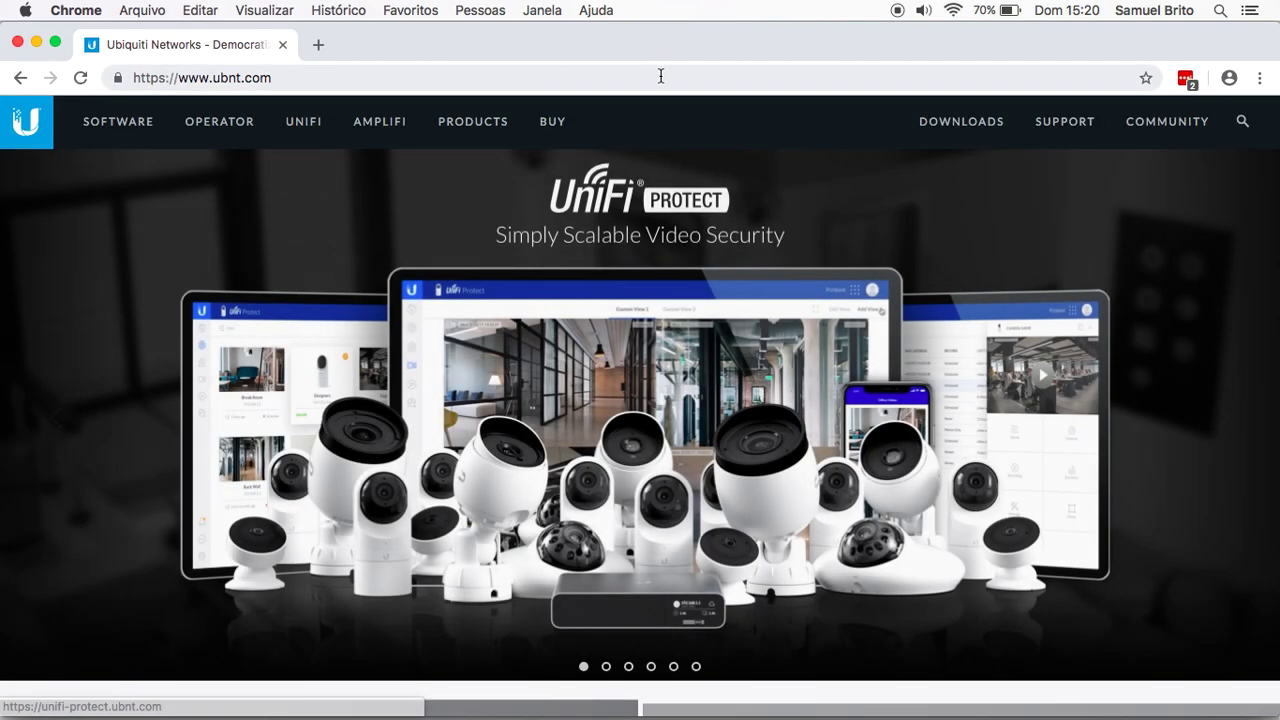
left_click(662, 76)
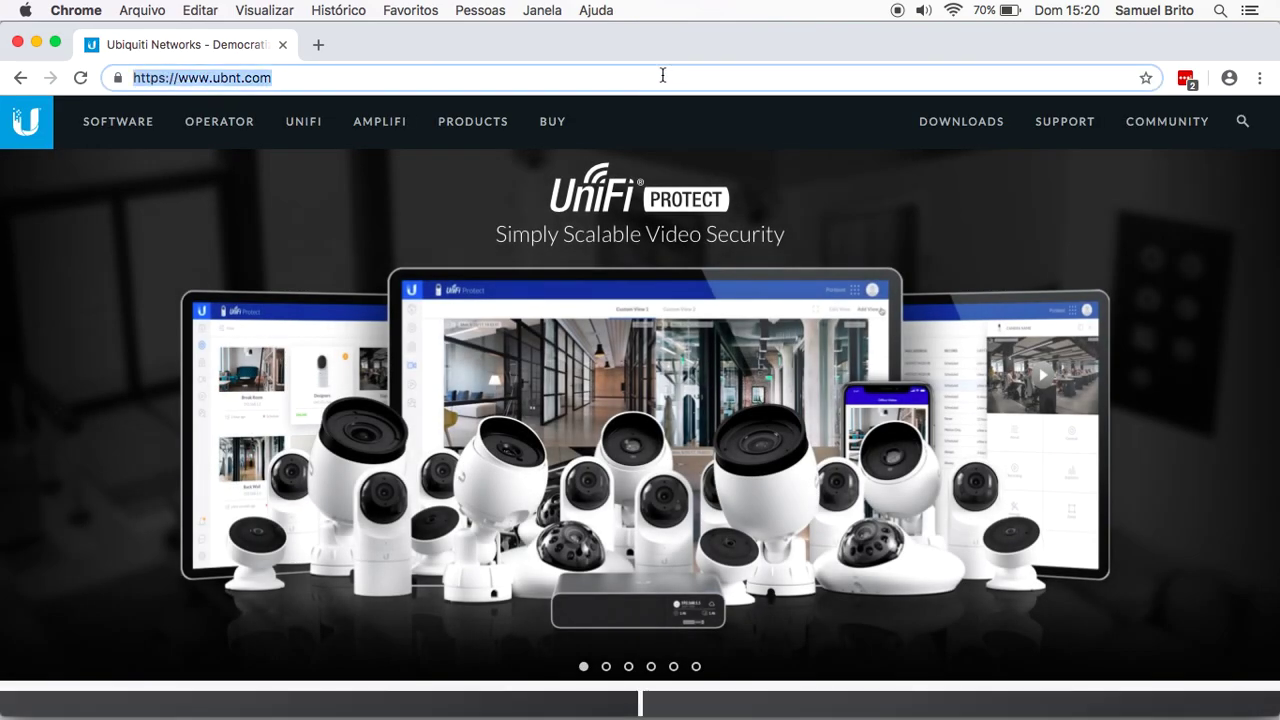
type("192")
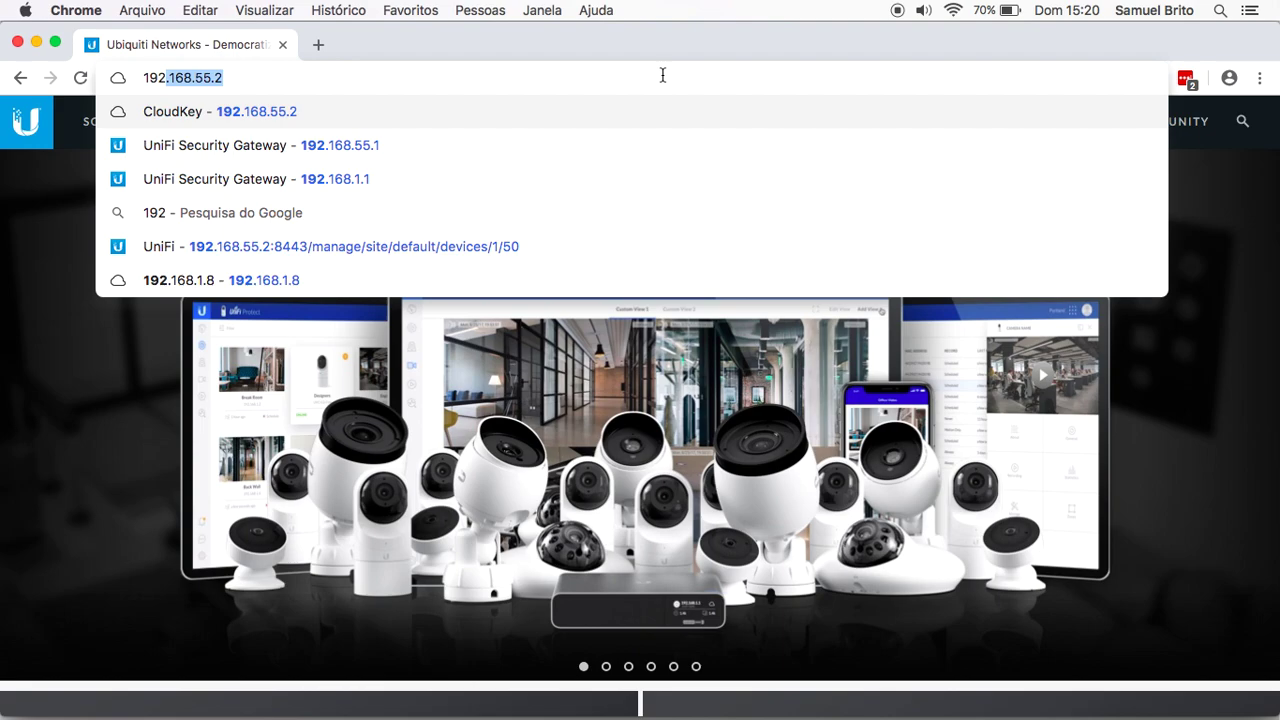
key("Return")
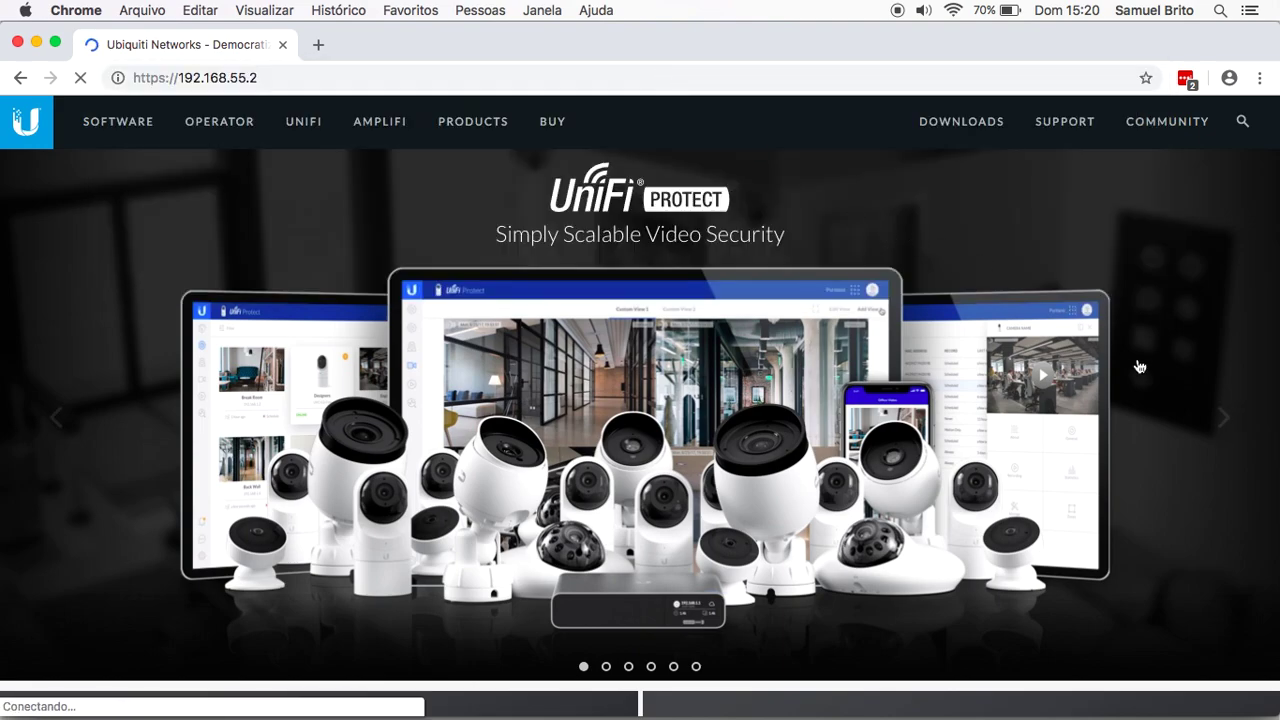